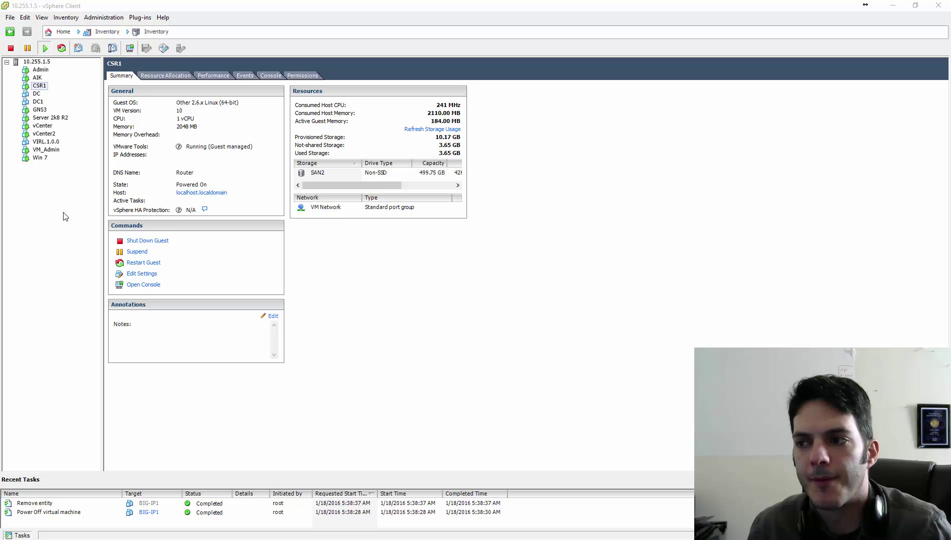
# Select host 10.255.1.5 and review its vSwitches: VM Network on vSwitch0 holds 9 VMs via vmnic0.
pyautogui.click(34, 62)
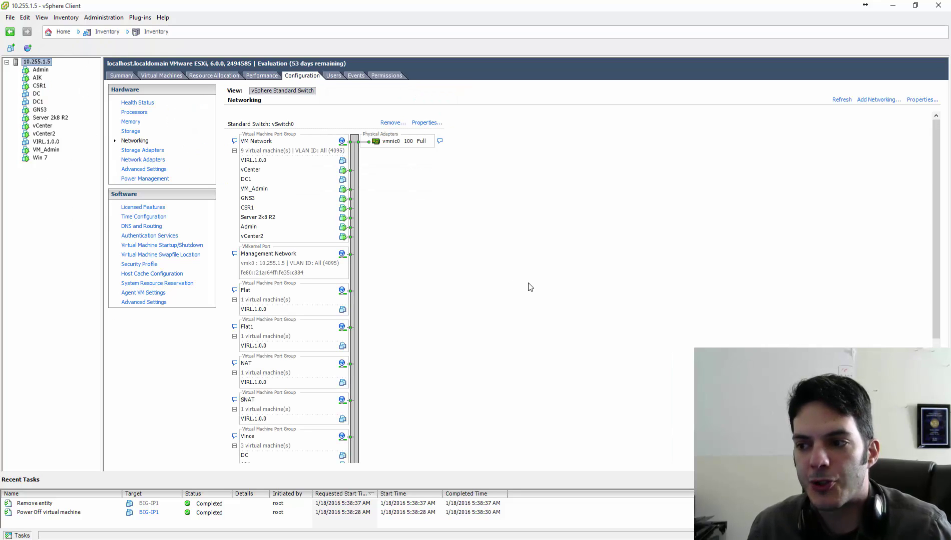
pyautogui.scroll(-3, 531, 287)
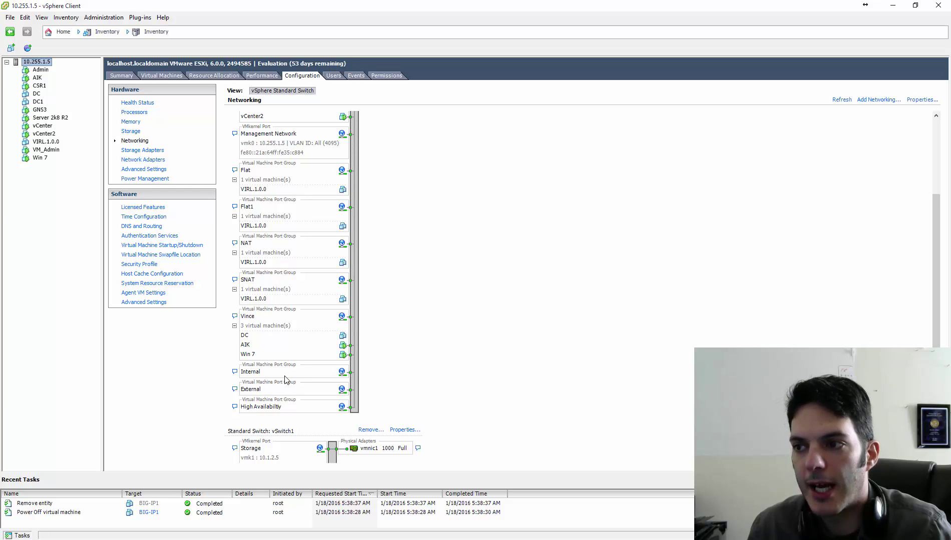
pyautogui.scroll(5, 288, 379)
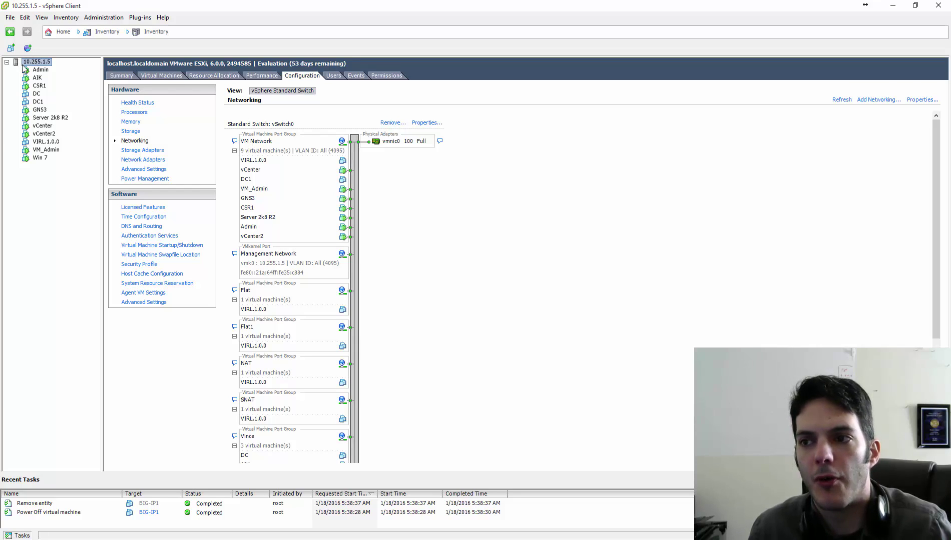
# Launch the Deploy OVF Template wizard from the File menu.
pyautogui.rightClick(32, 63)
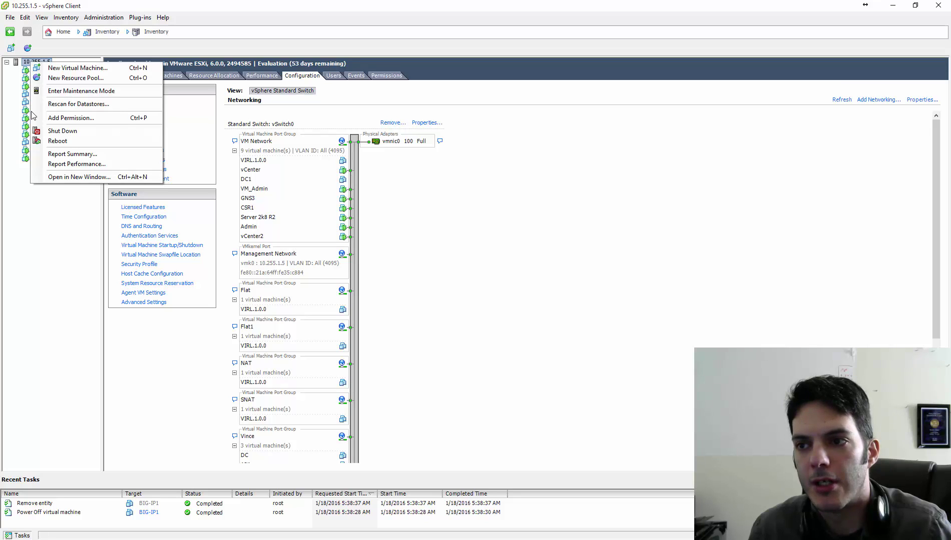
pyautogui.click(52, 267)
pyautogui.click(10, 17)
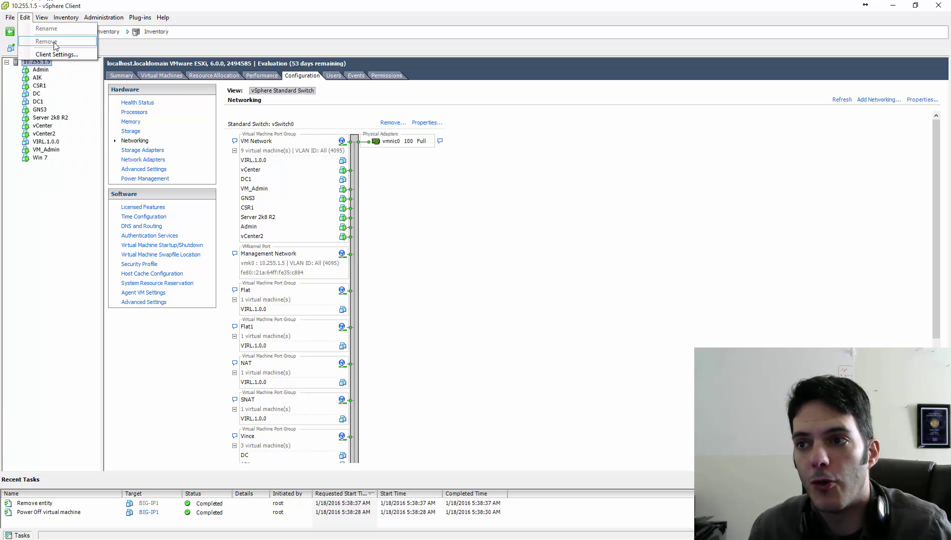
pyautogui.click(28, 42)
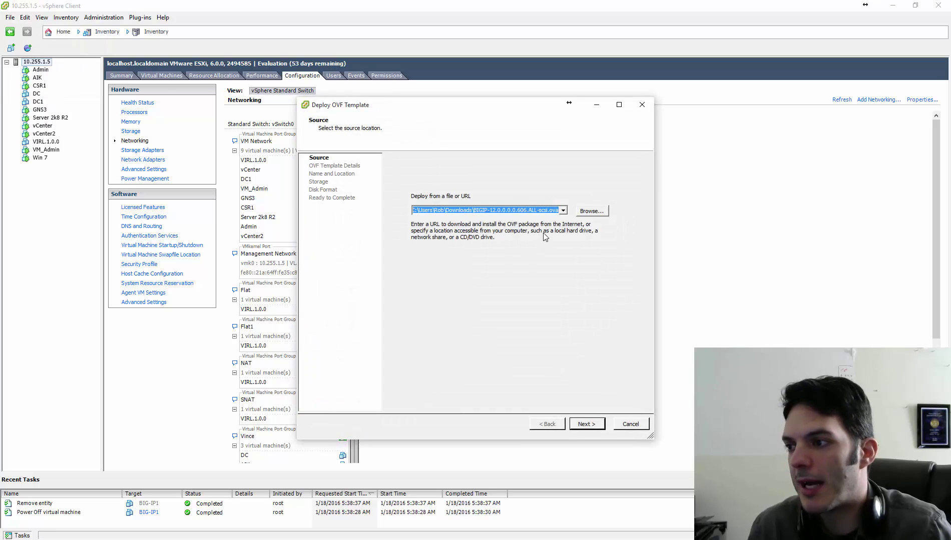
# Choose BIGIP-11.3.0.39.0-scsi.ova from Downloads as the source and continue to its template details.
pyautogui.click(563, 210)
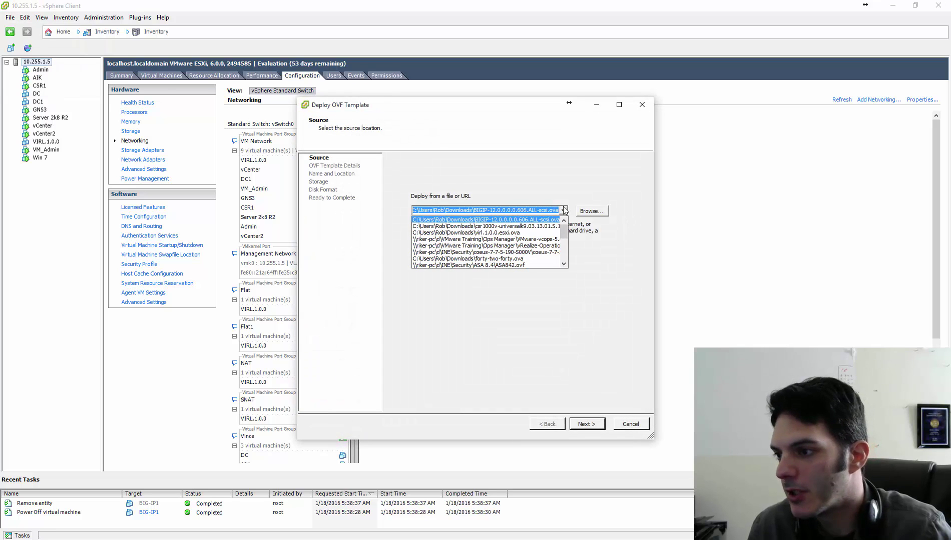
pyautogui.click(580, 213)
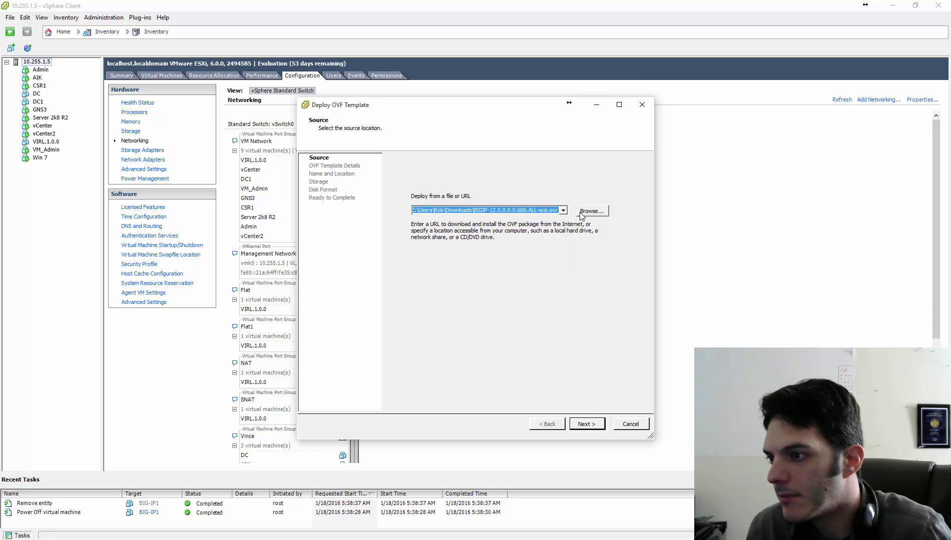
pyautogui.click(581, 214)
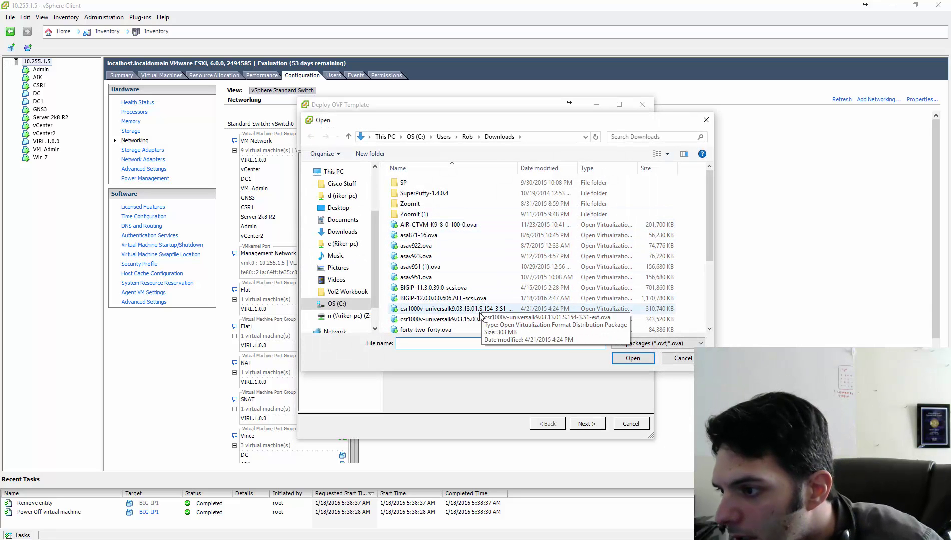
pyautogui.click(478, 289)
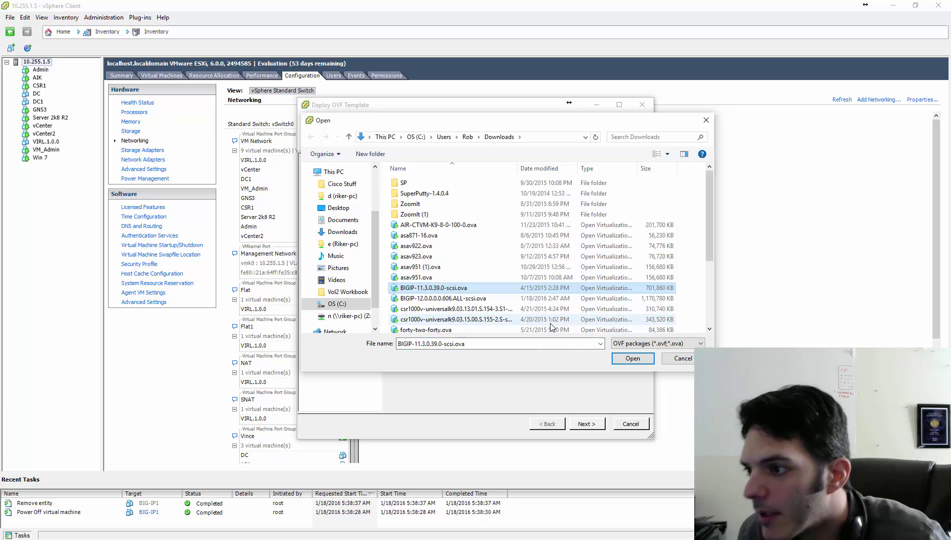
pyautogui.click(632, 358)
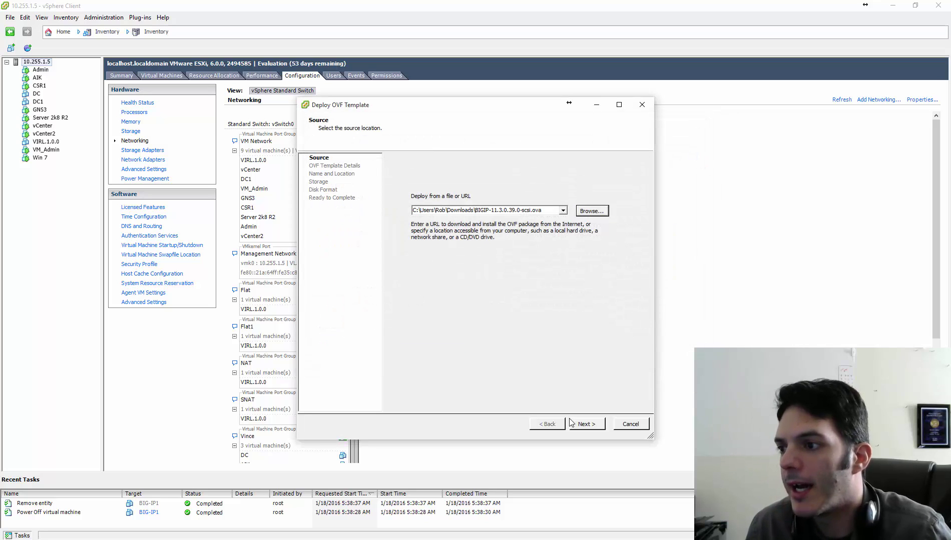
pyautogui.click(584, 429)
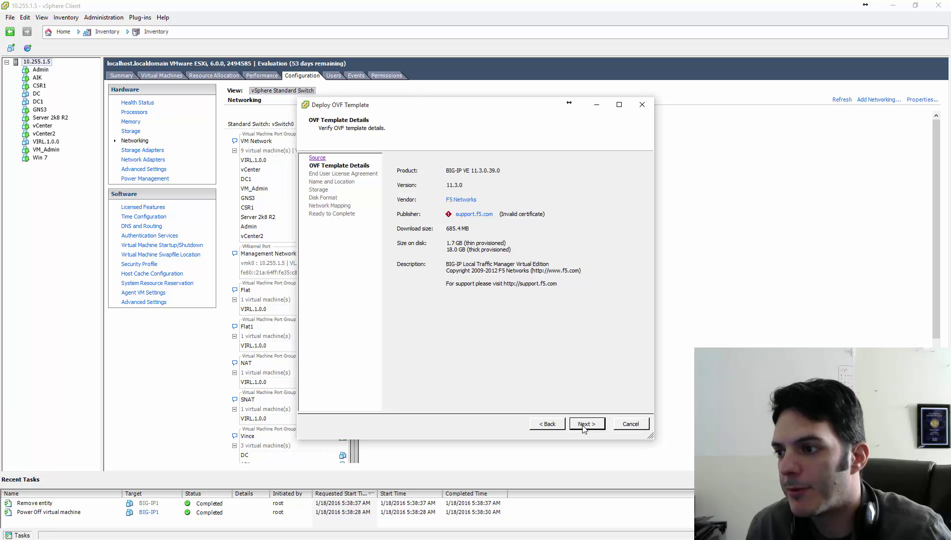
# Accept the license agreement and name the virtual machine BIG-IP1.
pyautogui.click(583, 428)
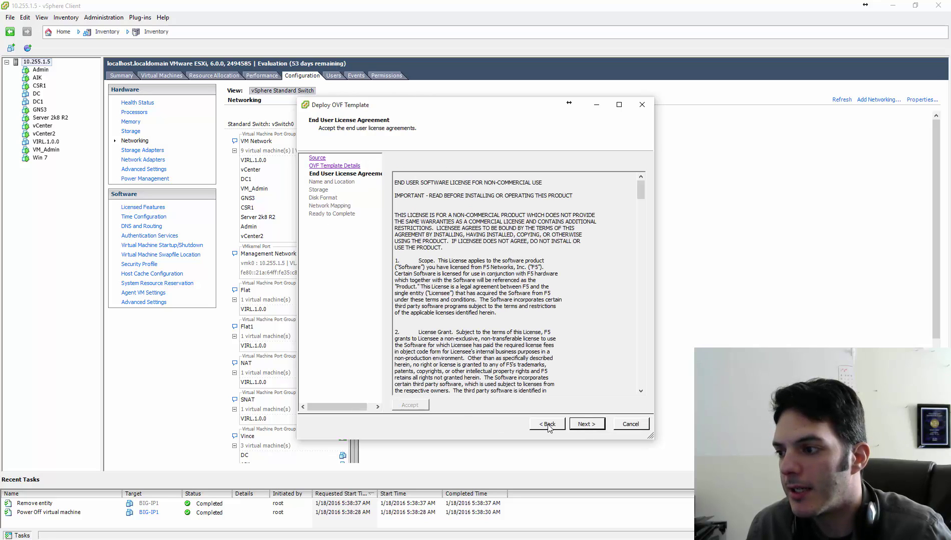
pyautogui.click(587, 429)
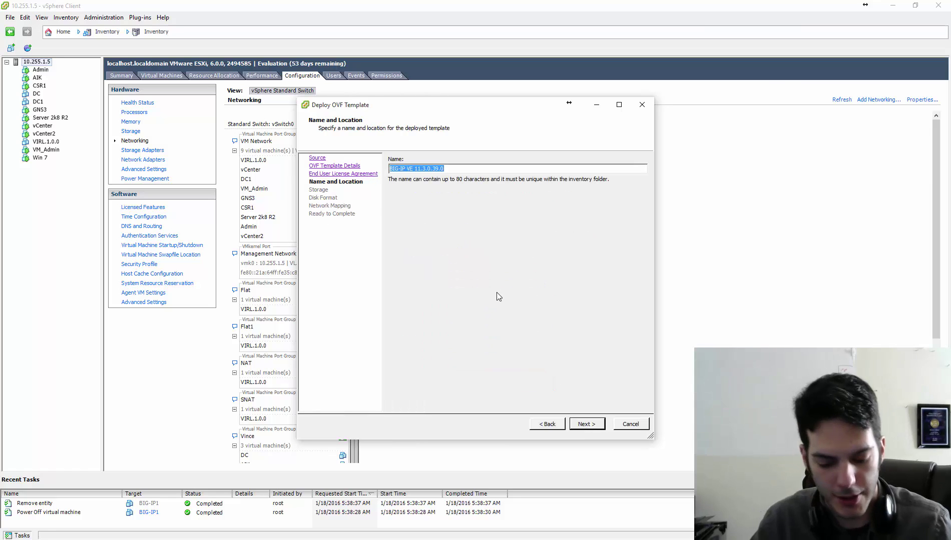
pyautogui.write('BIG')
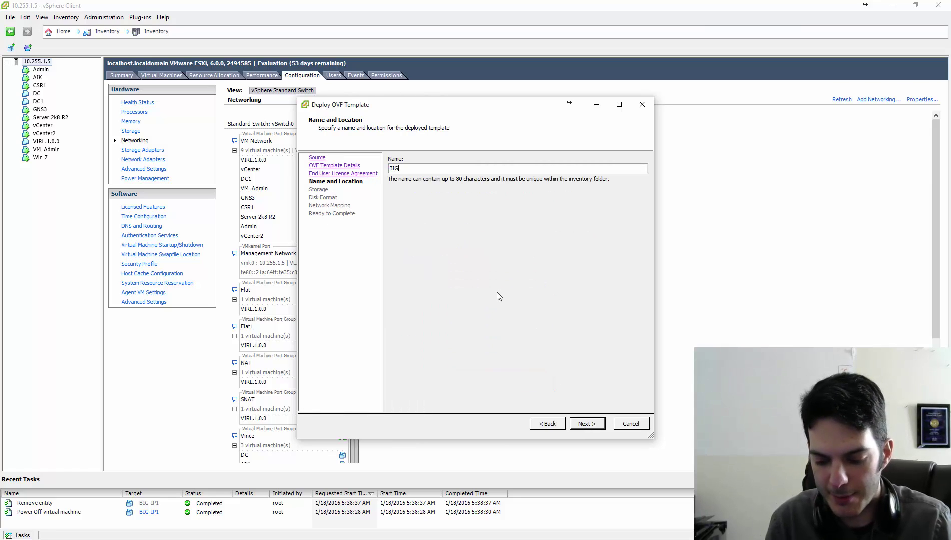
pyautogui.write('-IP1')
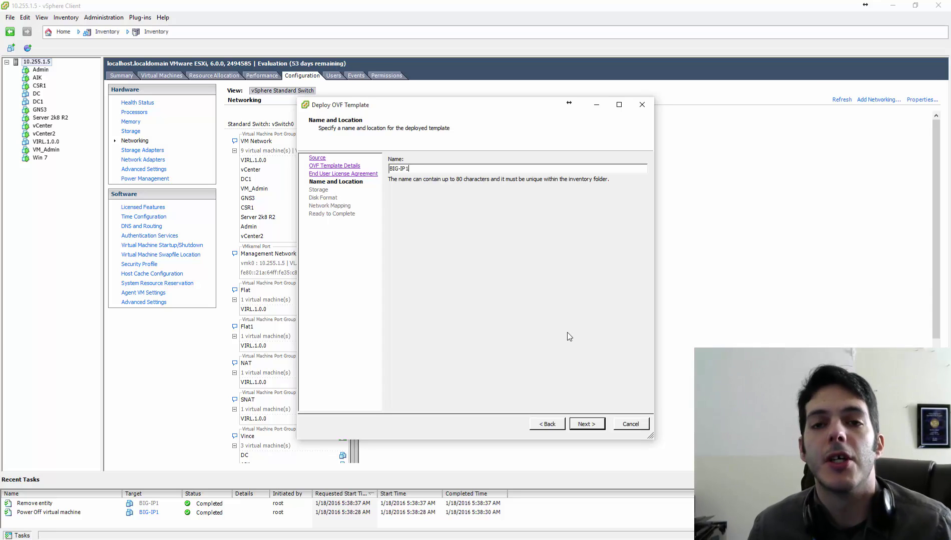
pyautogui.click(587, 424)
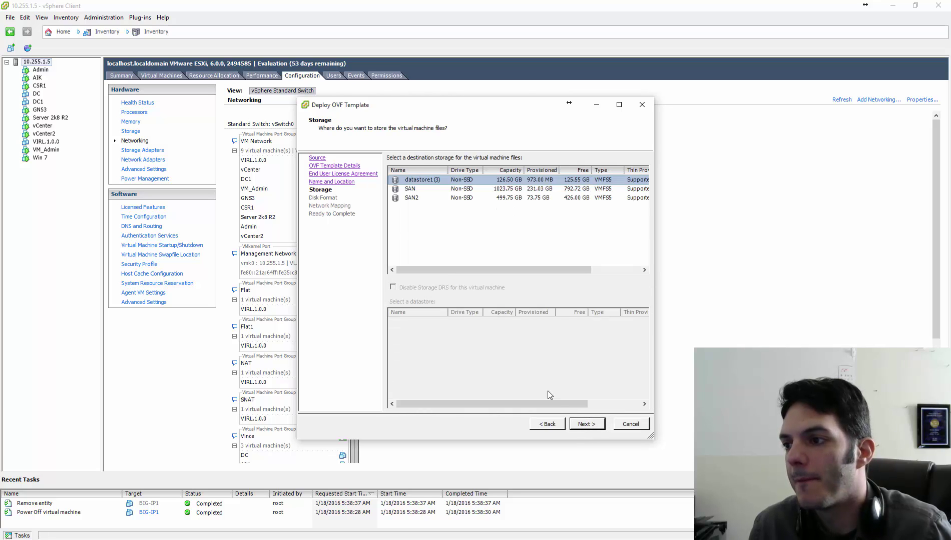
# Store BIG-IP1 on the SAN datastore with Thin Provision disk format.
pyautogui.click(430, 190)
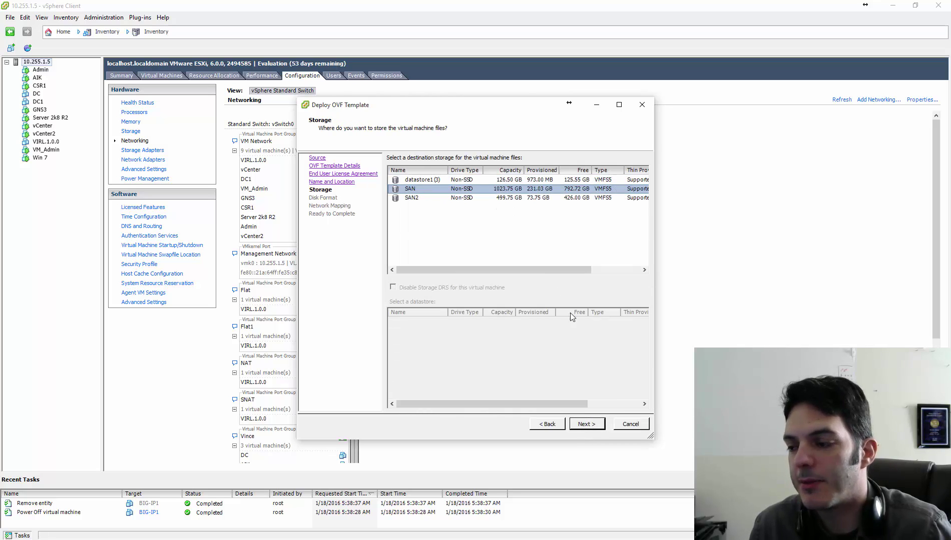
pyautogui.click(587, 424)
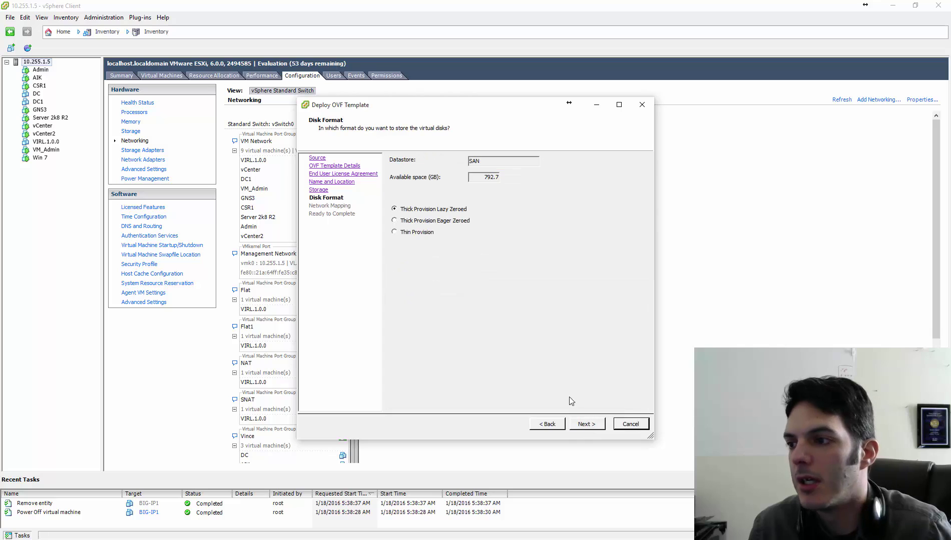
pyautogui.click(419, 233)
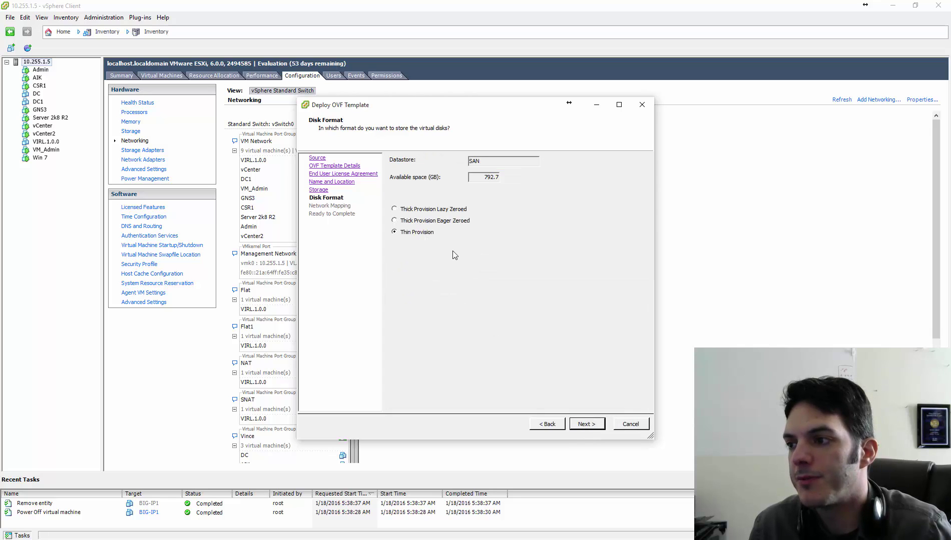
pyautogui.click(588, 425)
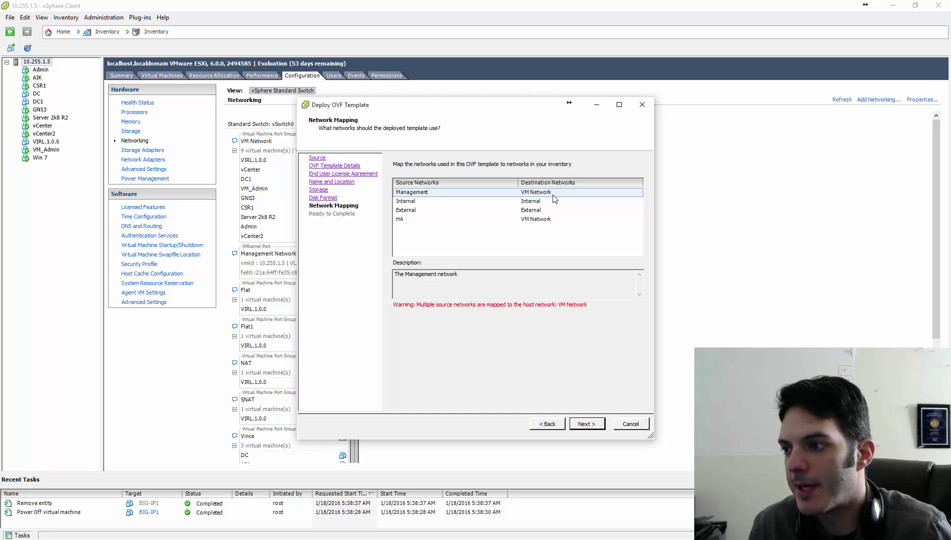
# Set the HA network's destination to High Availability and continue to Ready to Complete.
pyautogui.click(551, 202)
pyautogui.click(551, 210)
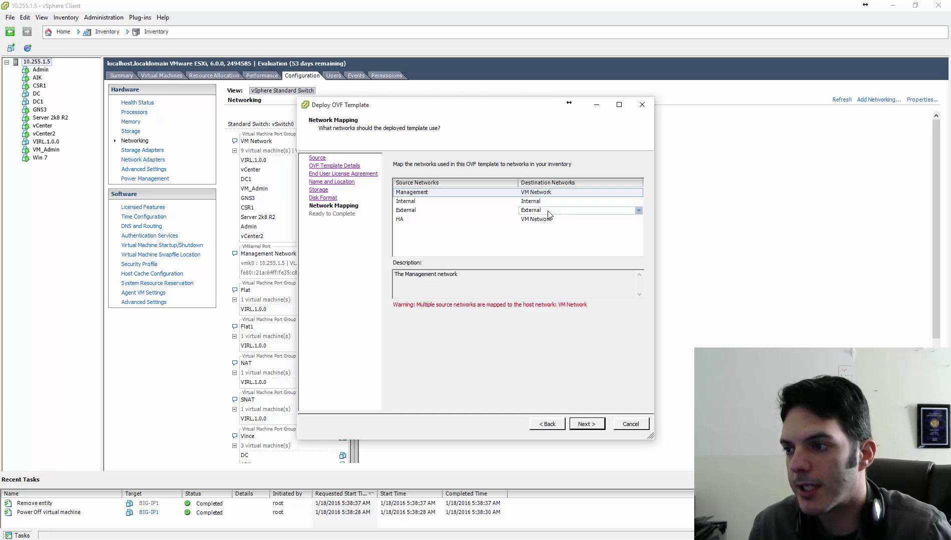
pyautogui.click(549, 220)
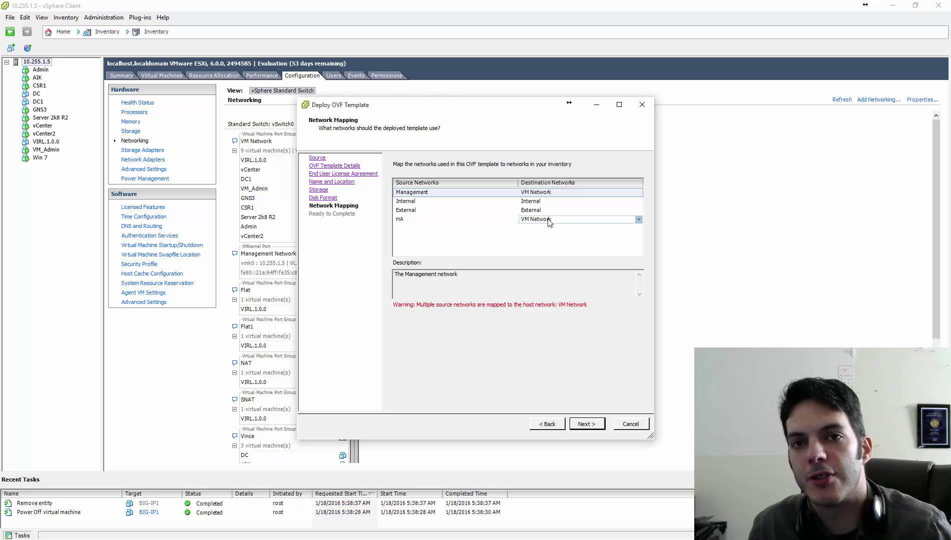
pyautogui.click(639, 221)
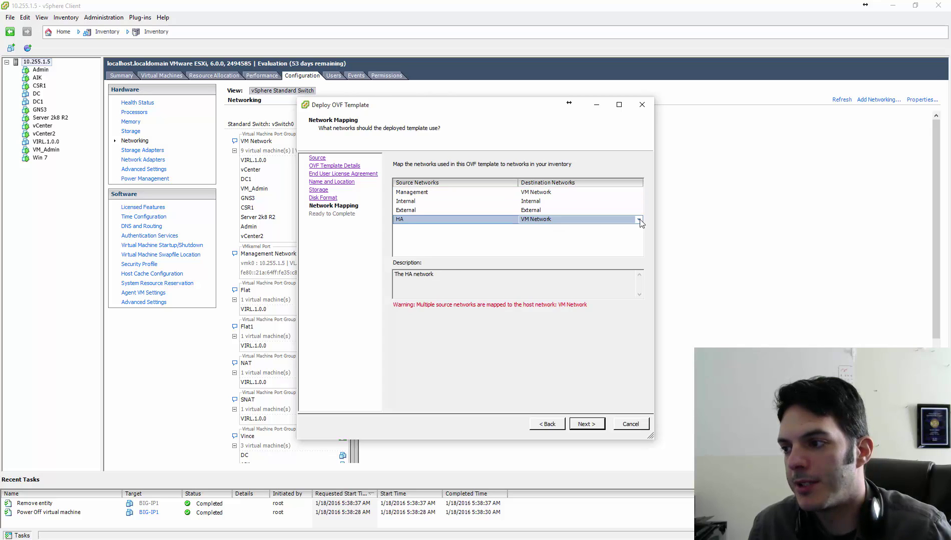
pyautogui.click(639, 221)
pyautogui.click(638, 220)
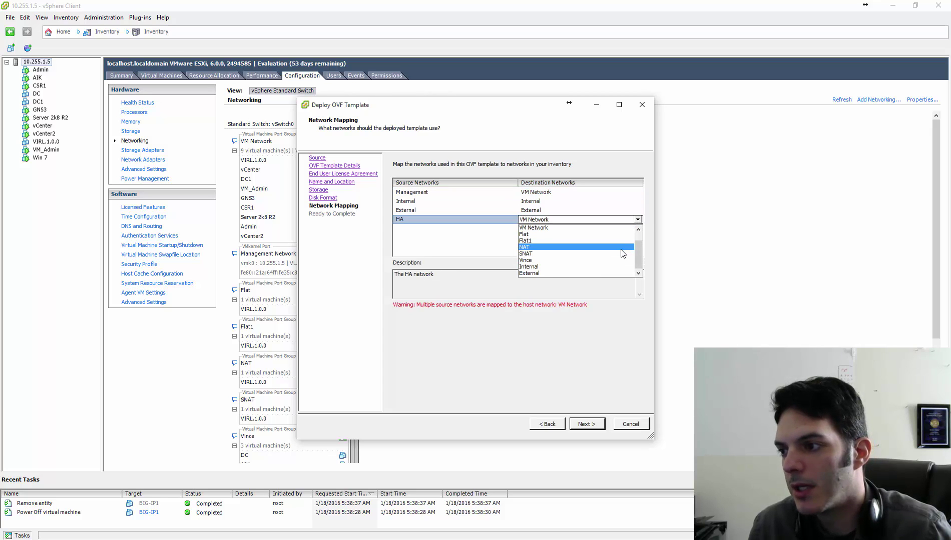
pyautogui.scroll(-2, 622, 254)
pyautogui.click(601, 264)
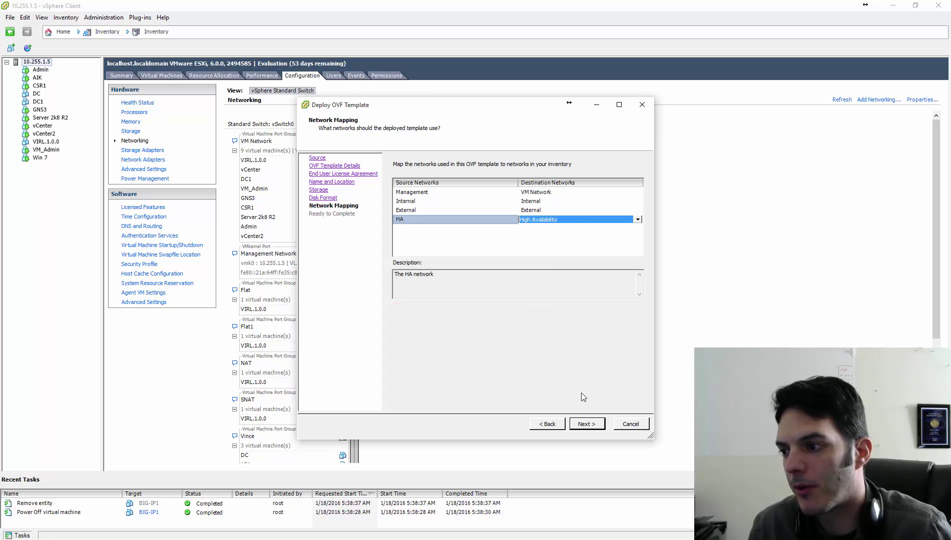
pyautogui.click(591, 424)
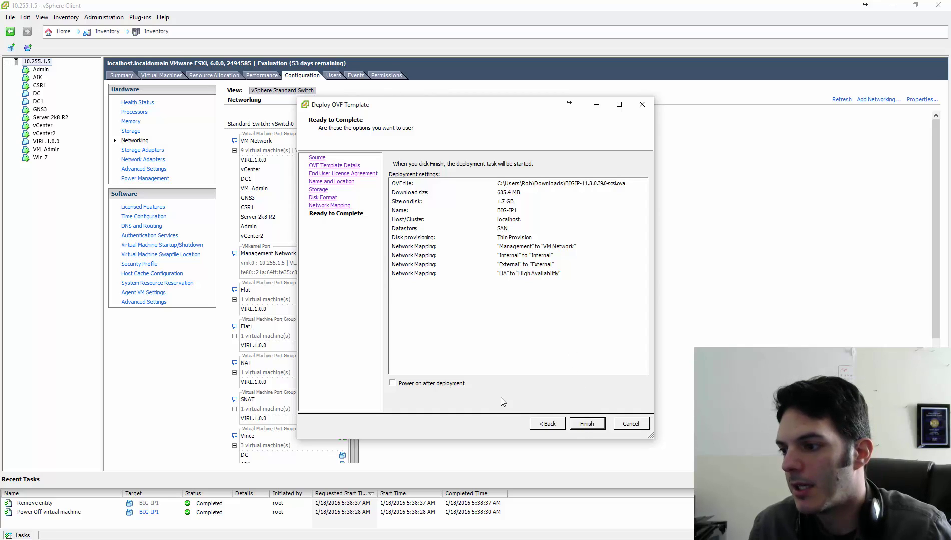
# Finish the BIG-IP1 deployment with 'Power on after deployment' left unchecked.
pyautogui.click(453, 387)
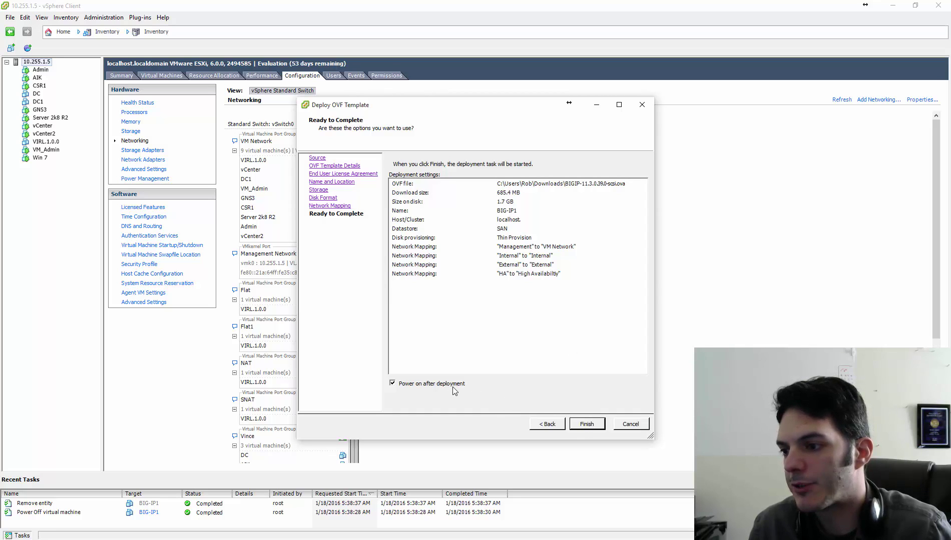
pyautogui.click(410, 388)
pyautogui.click(586, 425)
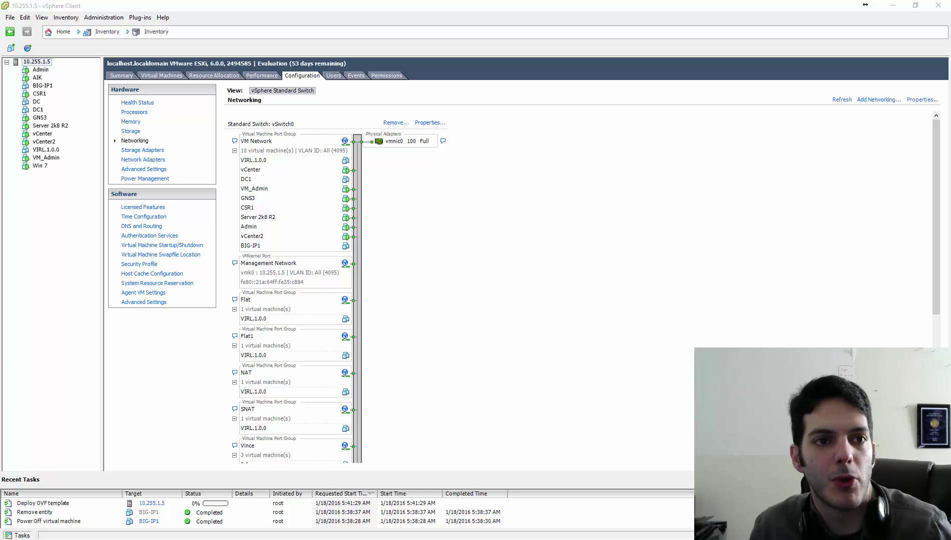
pyautogui.moveTo(347, 174); pyautogui.dragTo(463, 202)
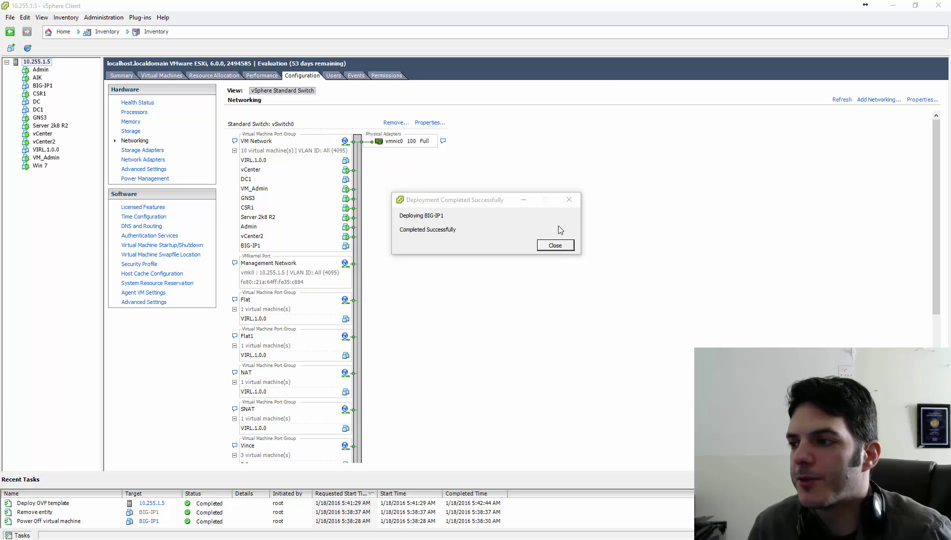
# Edit BIG-IP1's settings to 2 virtual sockets × 2 cores per socket and 8 GB memory.
pyautogui.click(556, 244)
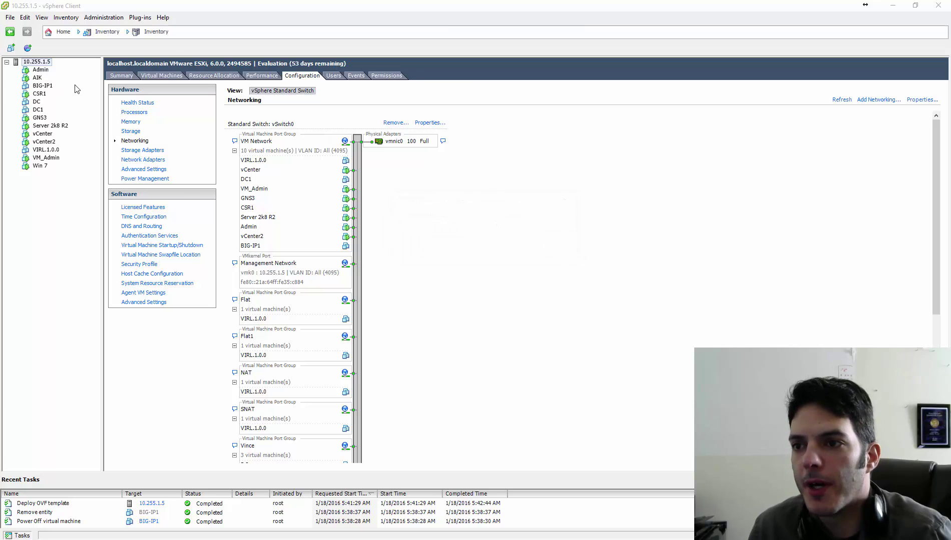
pyautogui.click(46, 86)
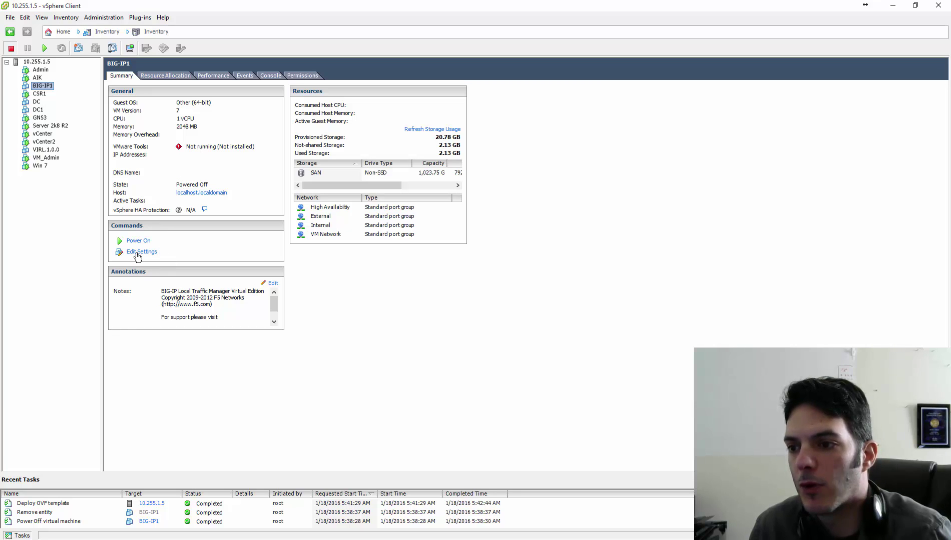
pyautogui.click(136, 252)
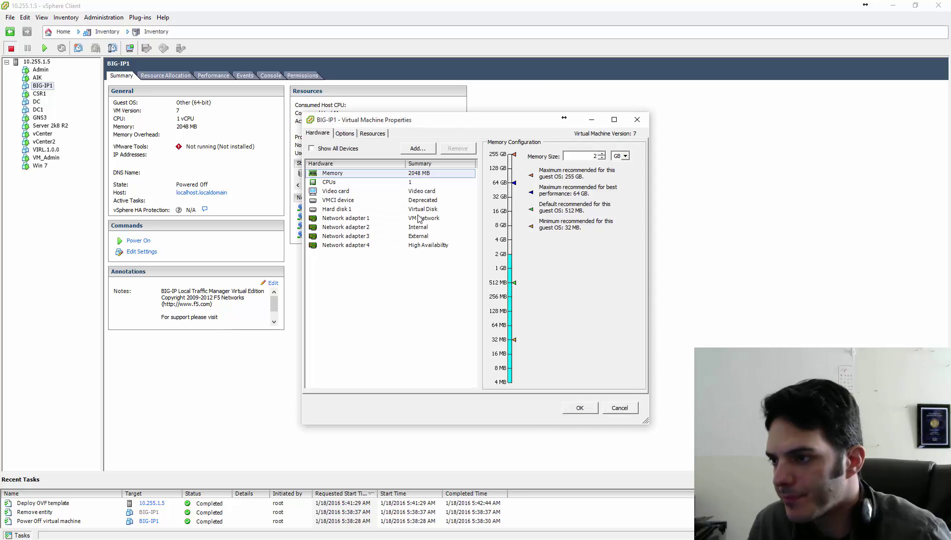
pyautogui.click(410, 183)
pyautogui.click(598, 148)
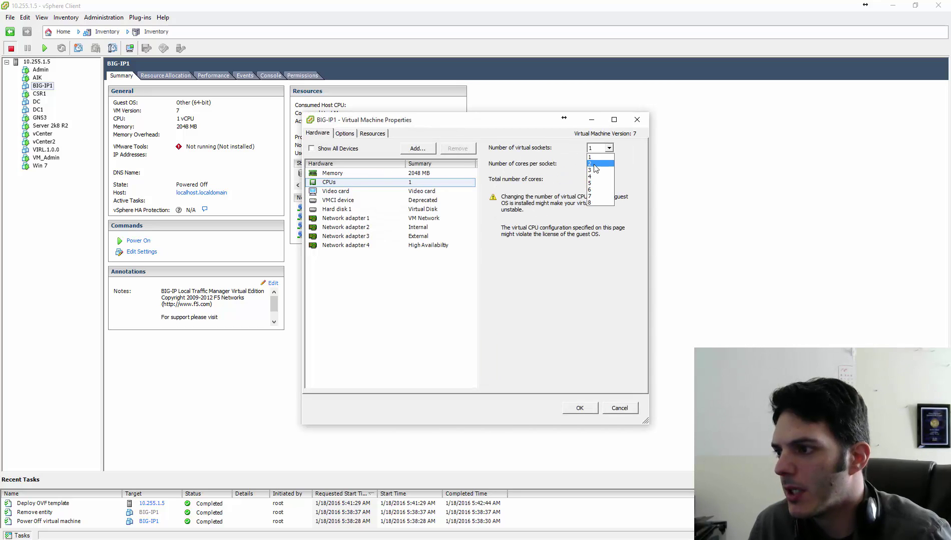
pyautogui.click(594, 165)
pyautogui.click(595, 168)
pyautogui.click(595, 179)
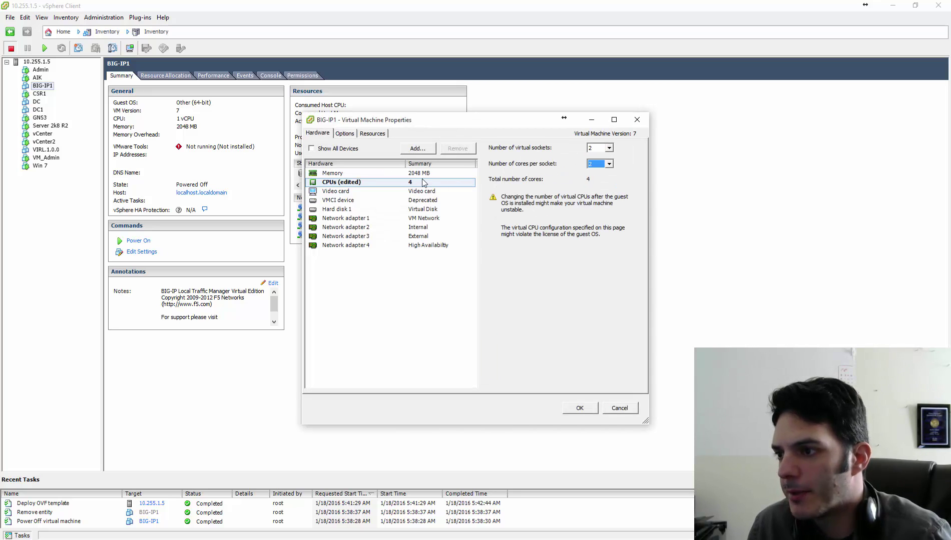
pyautogui.click(454, 176)
pyautogui.click(498, 226)
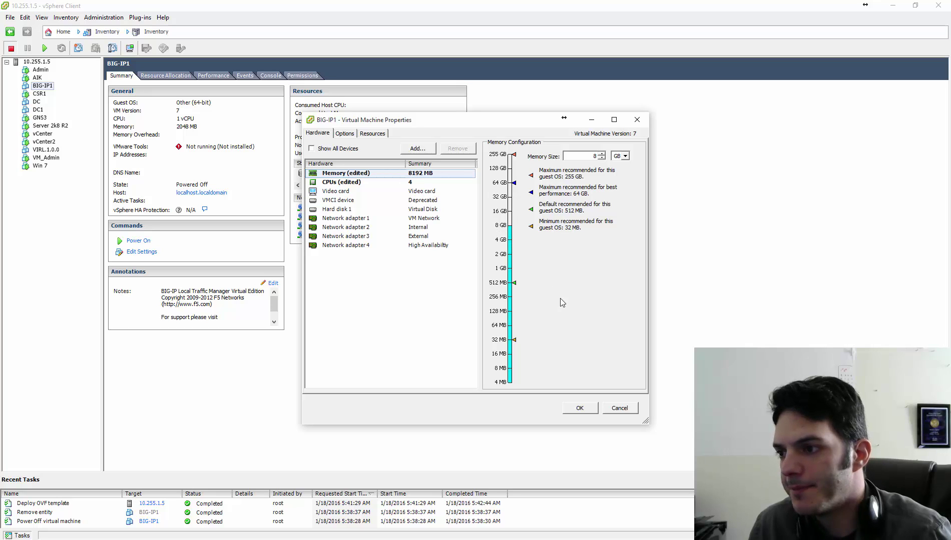
pyautogui.click(579, 409)
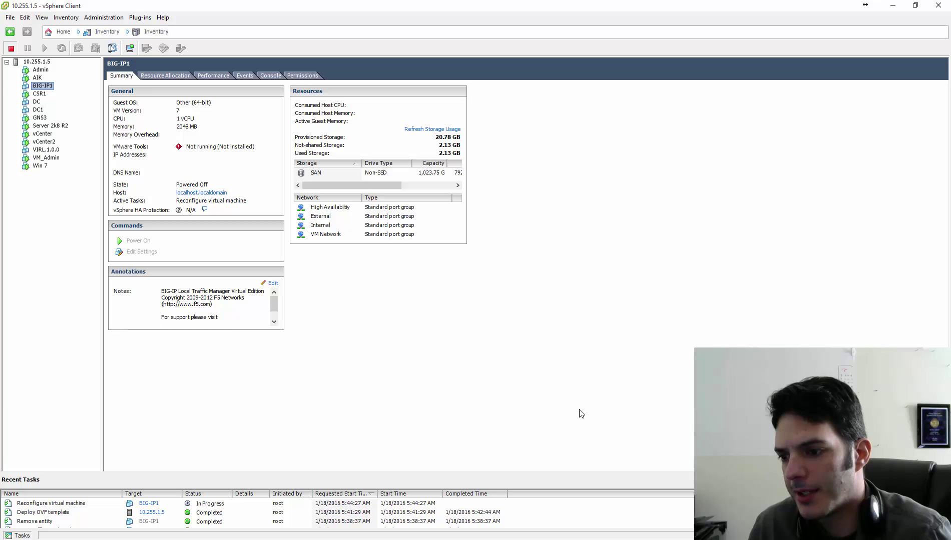
# Open BIG-IP1's console and power the VM on until the login prompt appears.
pyautogui.rightClick(42, 86)
pyautogui.press('Escape')
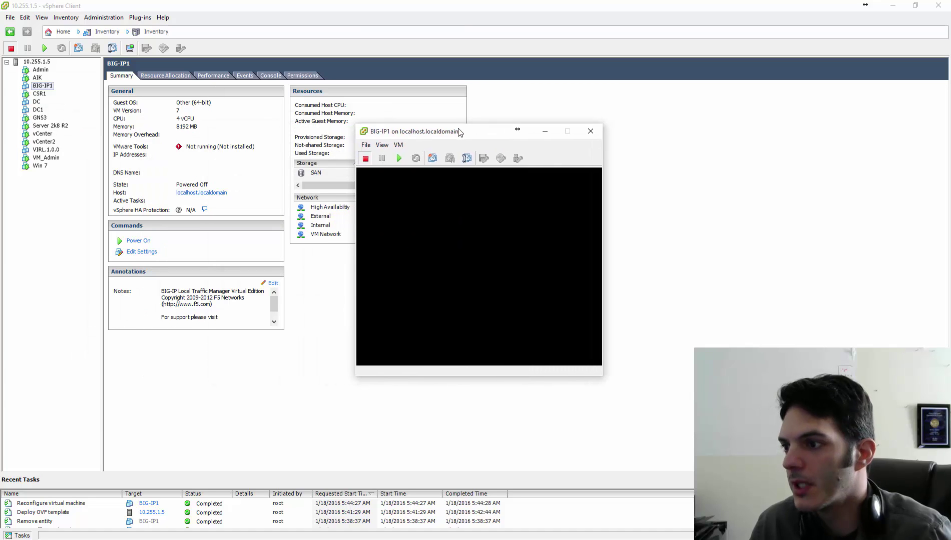
pyautogui.click(399, 158)
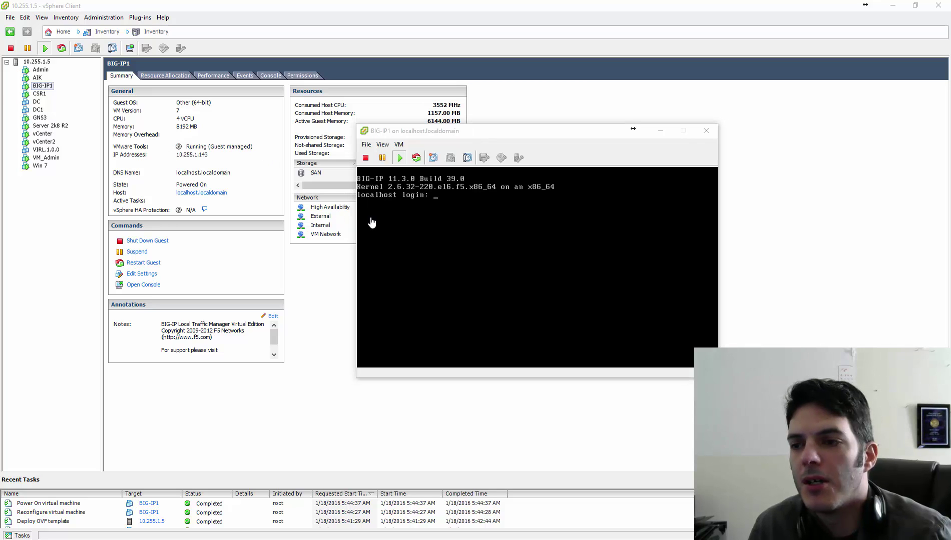
# Log into the BIG-IP1 console as root with the account password.
pyautogui.click(468, 233)
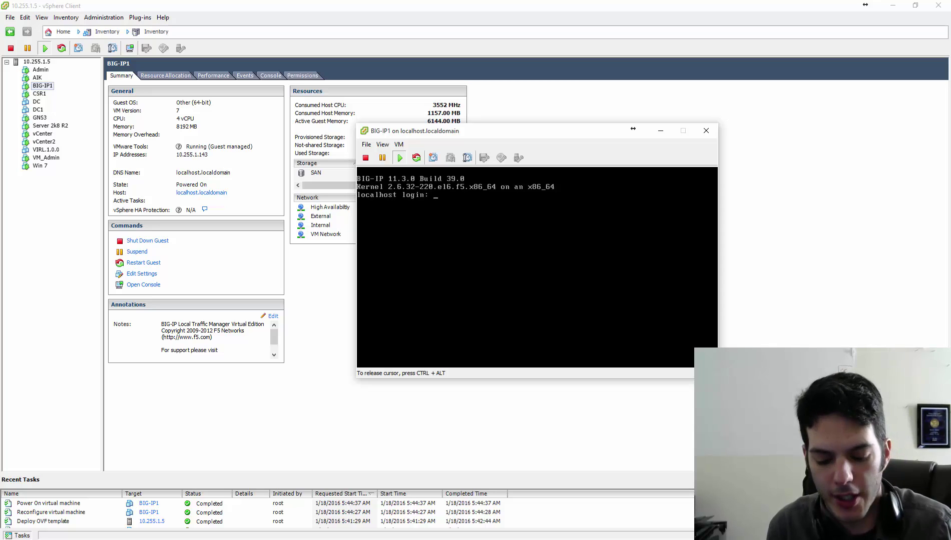
pyautogui.write('root')
pyautogui.press('Return')
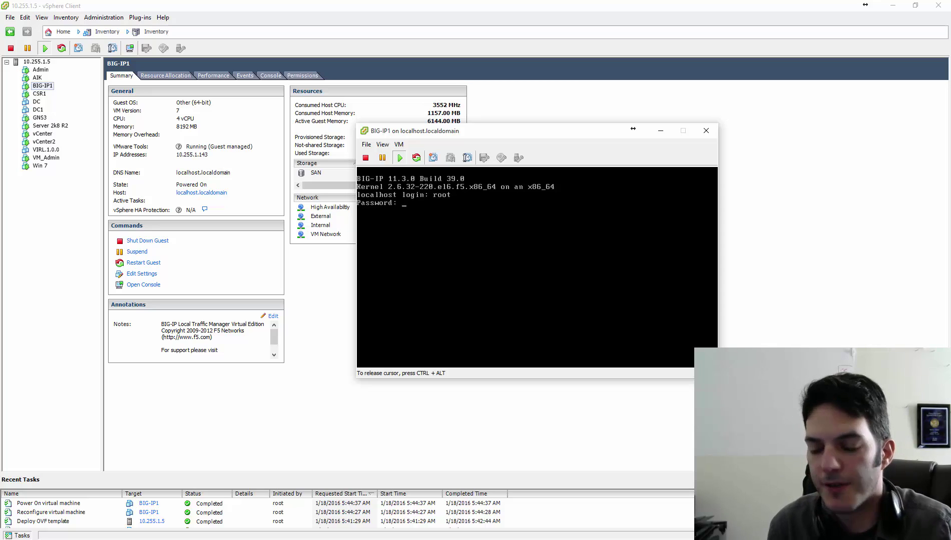
pyautogui.press('Return')
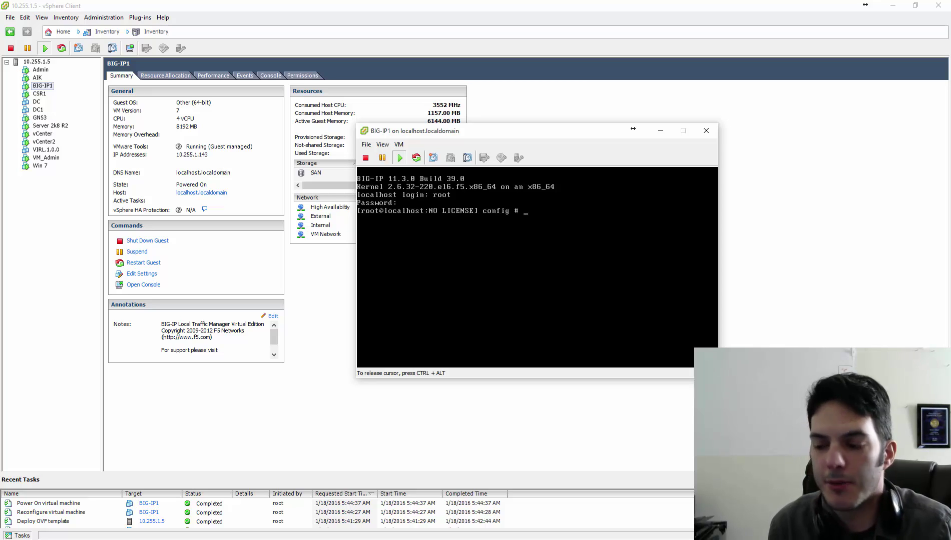
# Run config to accept the management port setup, then close the console window.
pyautogui.write('config')
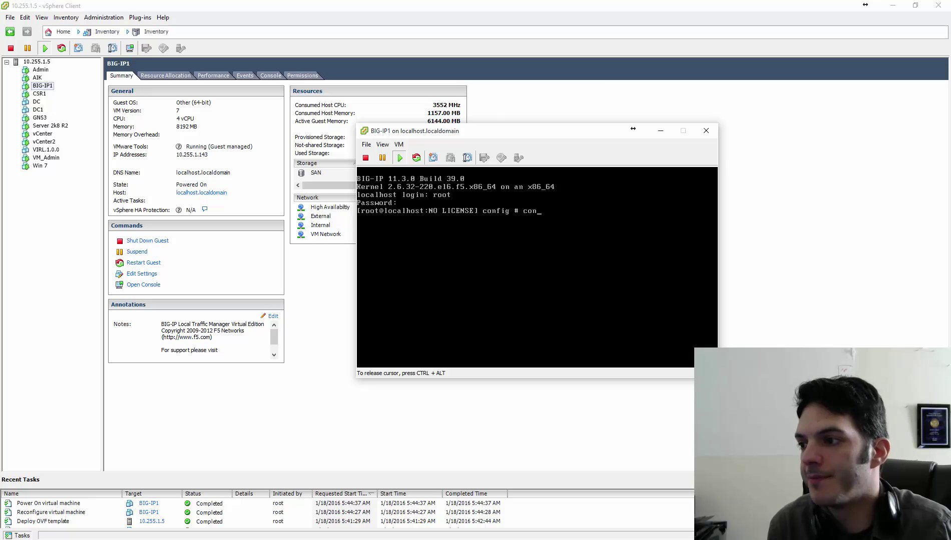
pyautogui.press('Return')
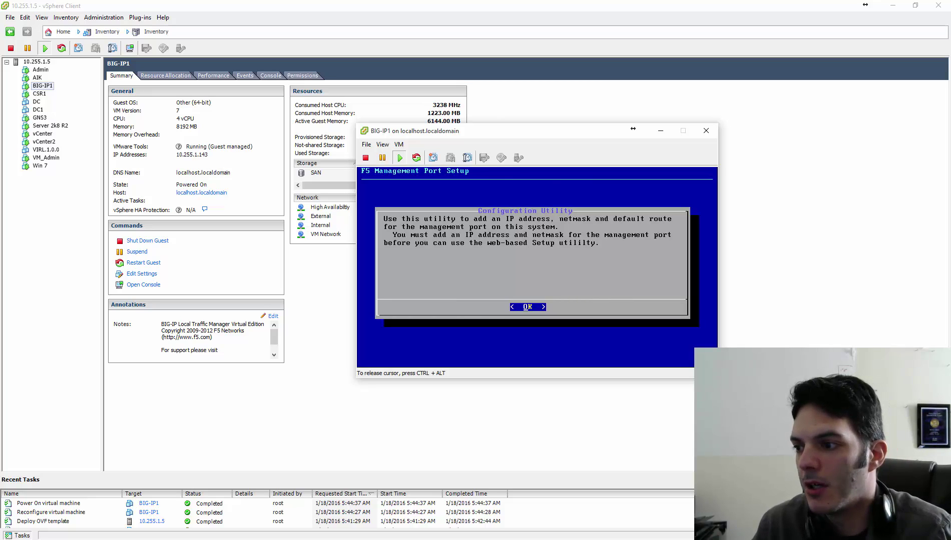
pyautogui.press('Return')
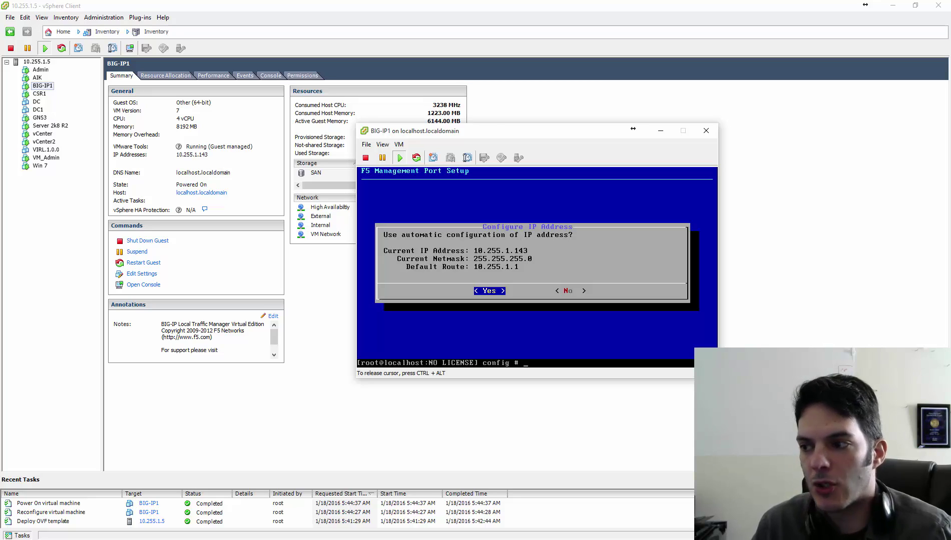
pyautogui.press('Return')
pyautogui.press('Return')
pyautogui.press('Return')
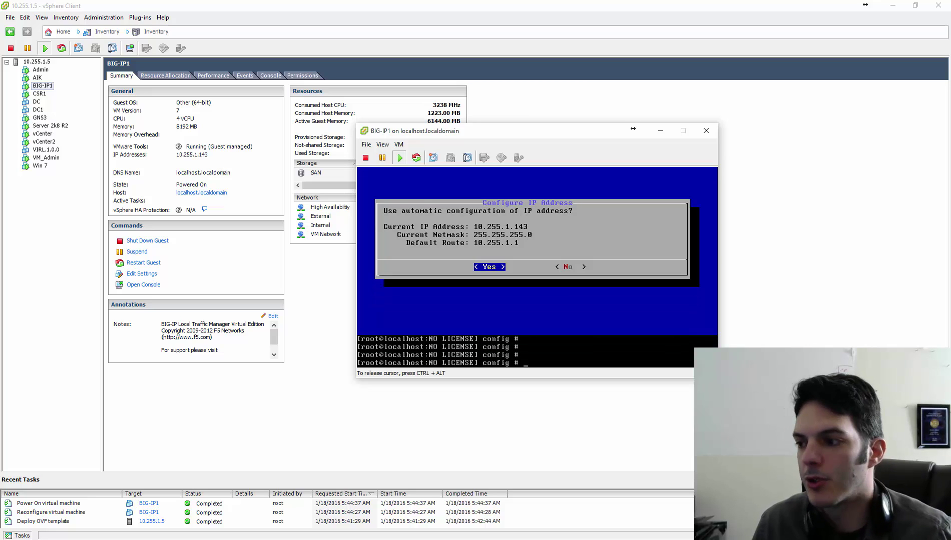
pyautogui.click(661, 130)
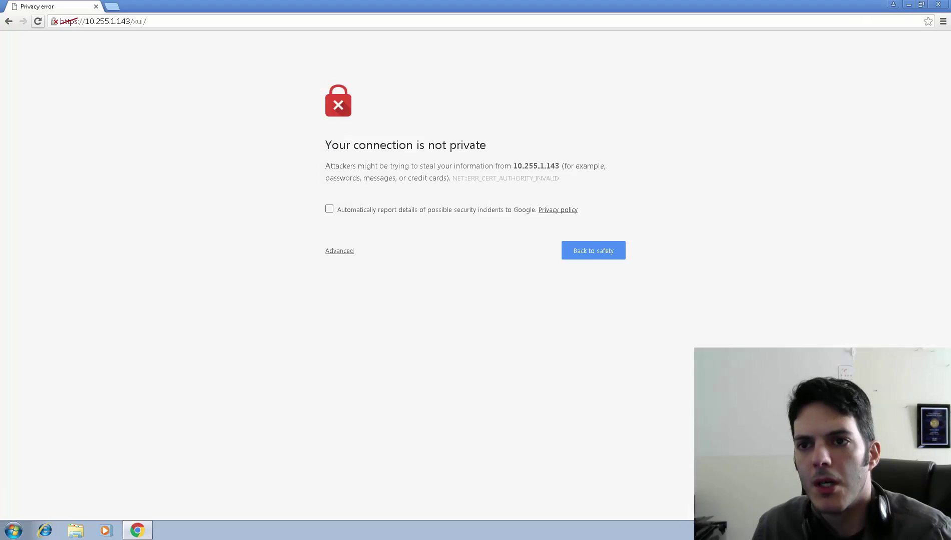
# Proceed past the 10.255.1.143 certificate warning and sign in as admin with the password.
pyautogui.click(345, 253)
pyautogui.click(360, 336)
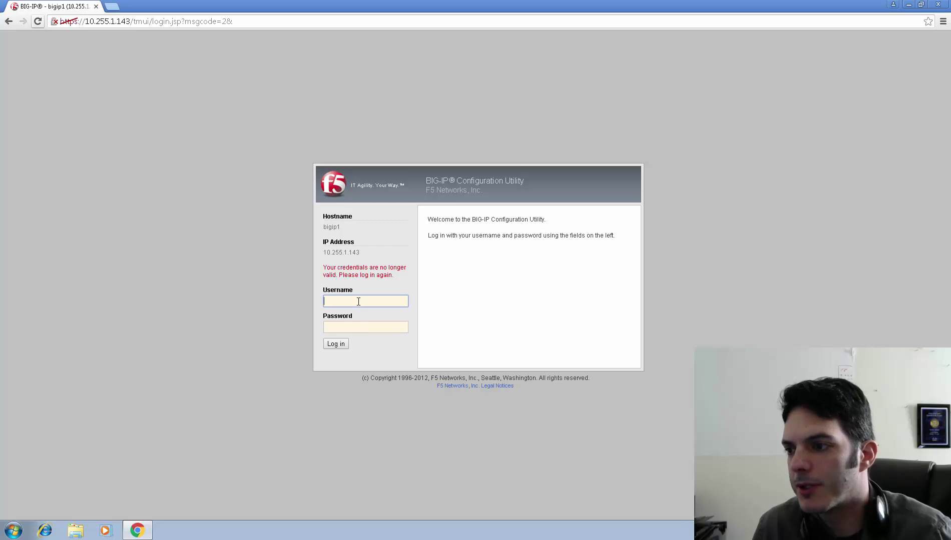
pyautogui.write('a')
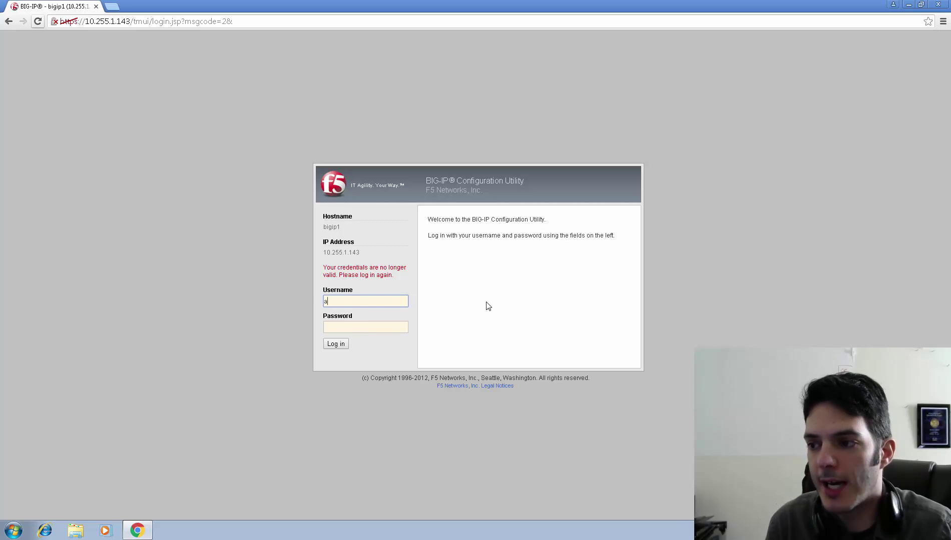
pyautogui.write('dmin')
pyautogui.press('Tab')
pyautogui.write('admin')
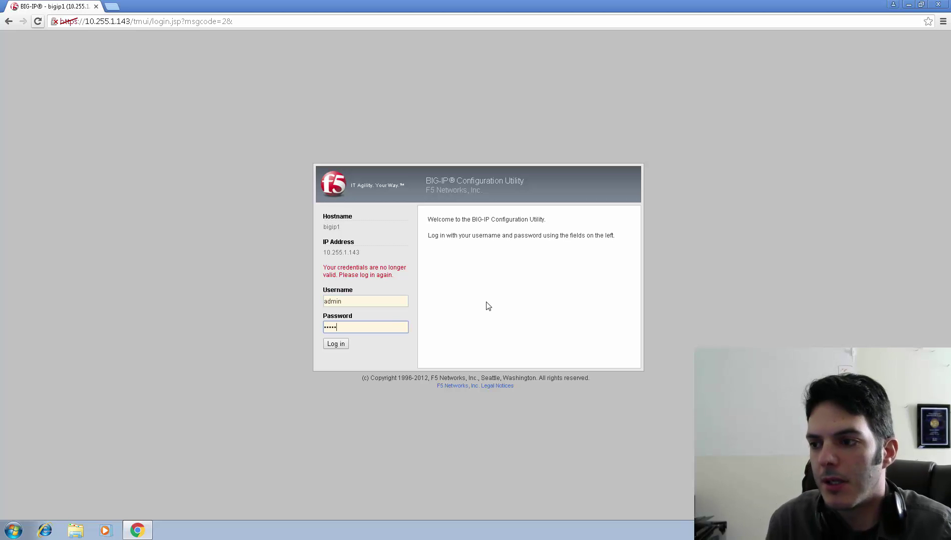
pyautogui.click(341, 345)
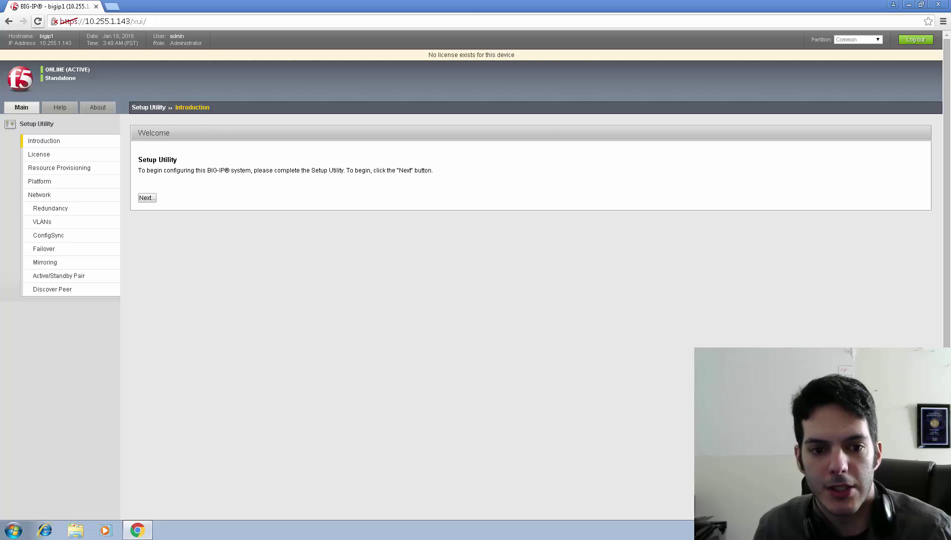
# Start the Setup Utility and begin licence activation with Activate....
pyautogui.click(149, 199)
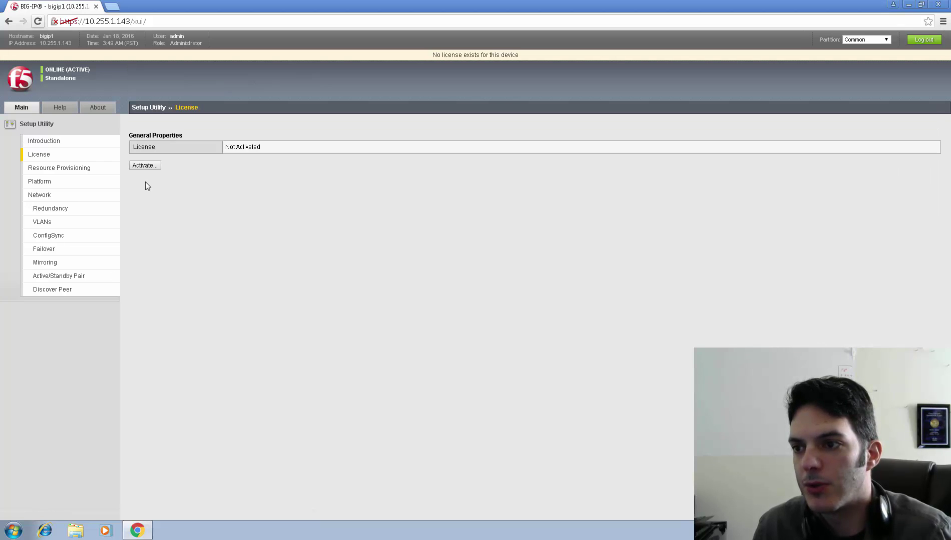
pyautogui.click(144, 167)
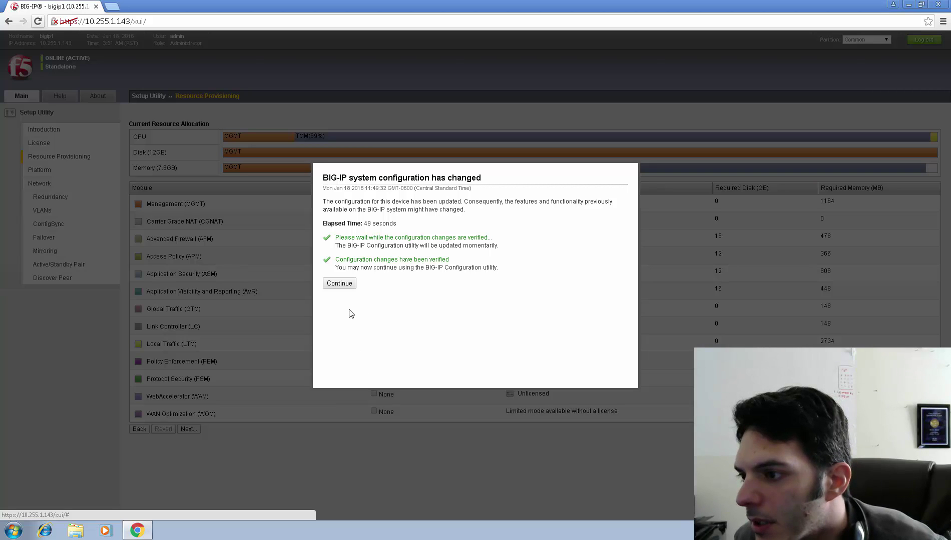
# Dismiss the 'BIG-IP system configuration has changed' notice to reload Resource Provisioning.
pyautogui.click(340, 284)
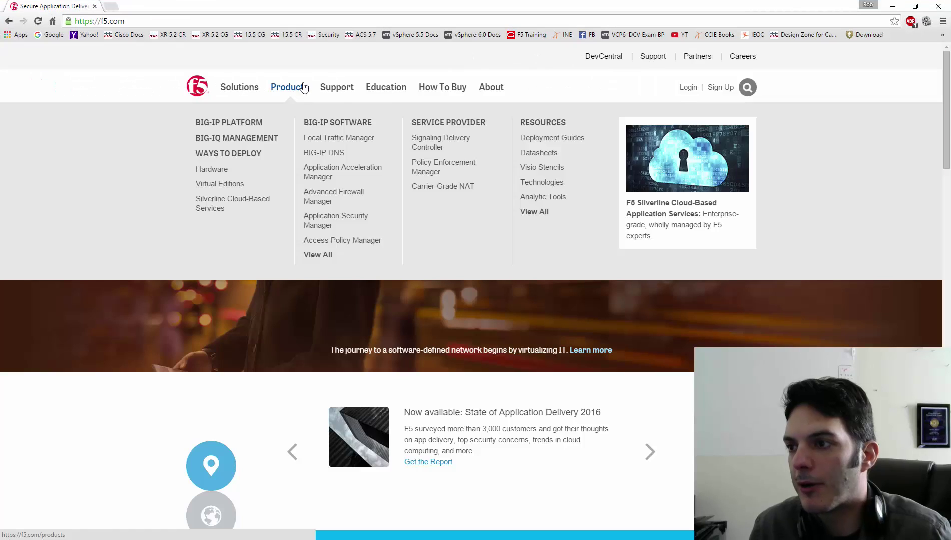
# Bring up f5.com's free trial page and highlight the lab licence's 'No time limits!' note.
pyautogui.moveTo(435, 90)
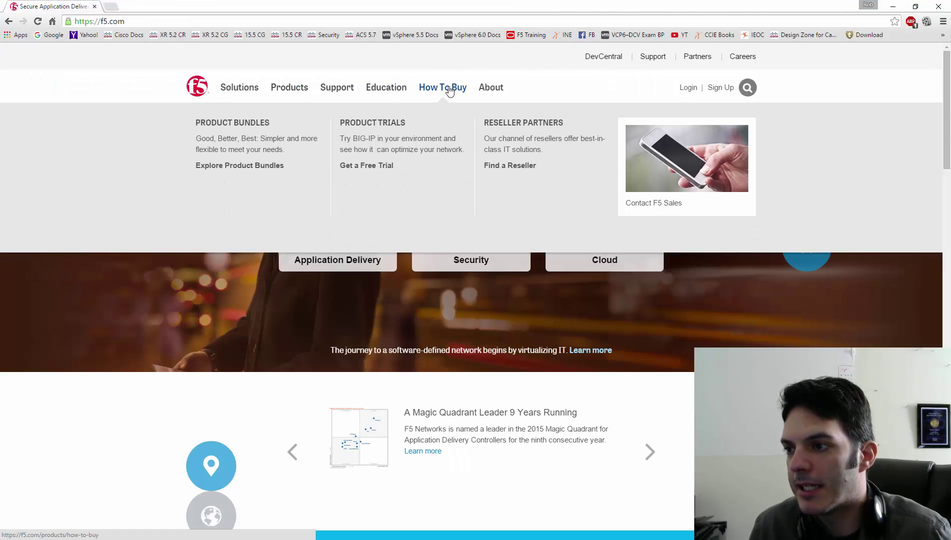
pyautogui.click(375, 171)
pyautogui.scroll(-2, 715, 340)
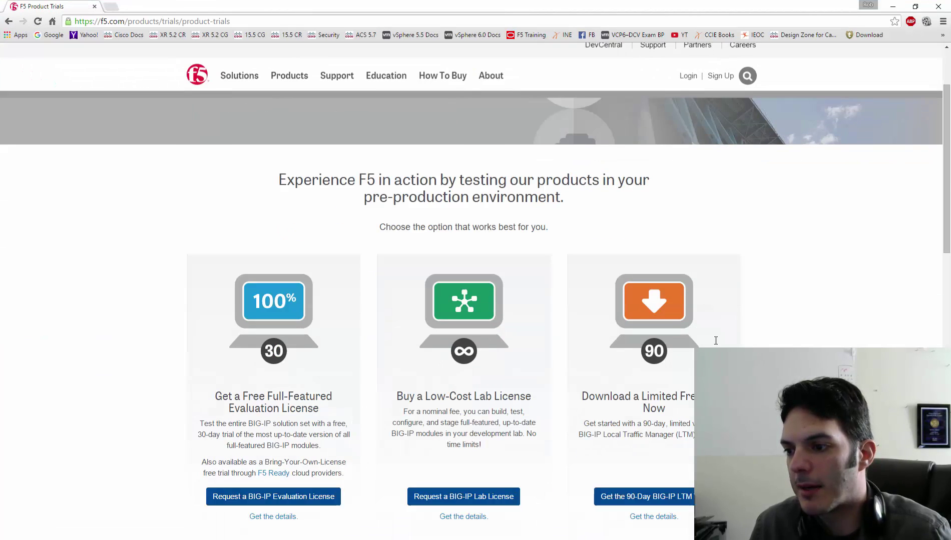
pyautogui.scroll(-2, 715, 341)
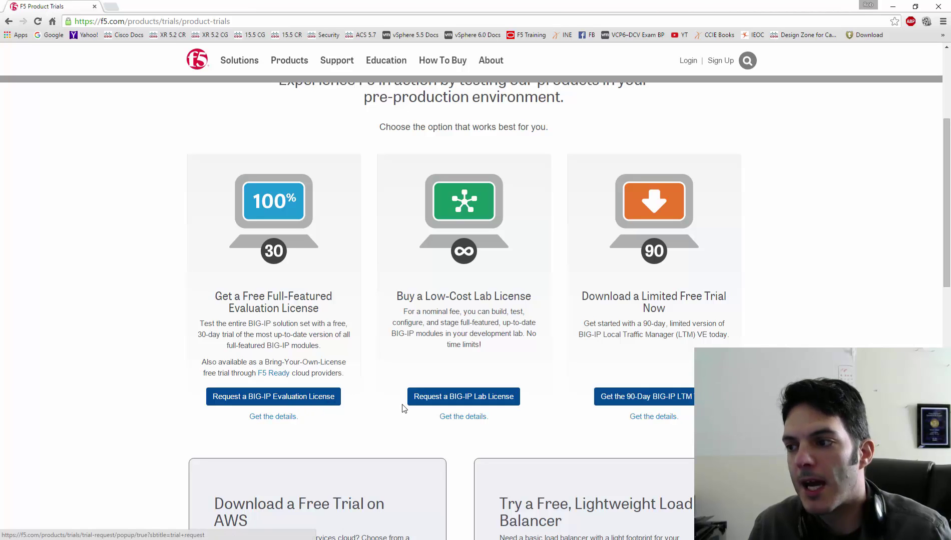
pyautogui.scroll(-3, 376, 390)
pyautogui.scroll(3, 376, 390)
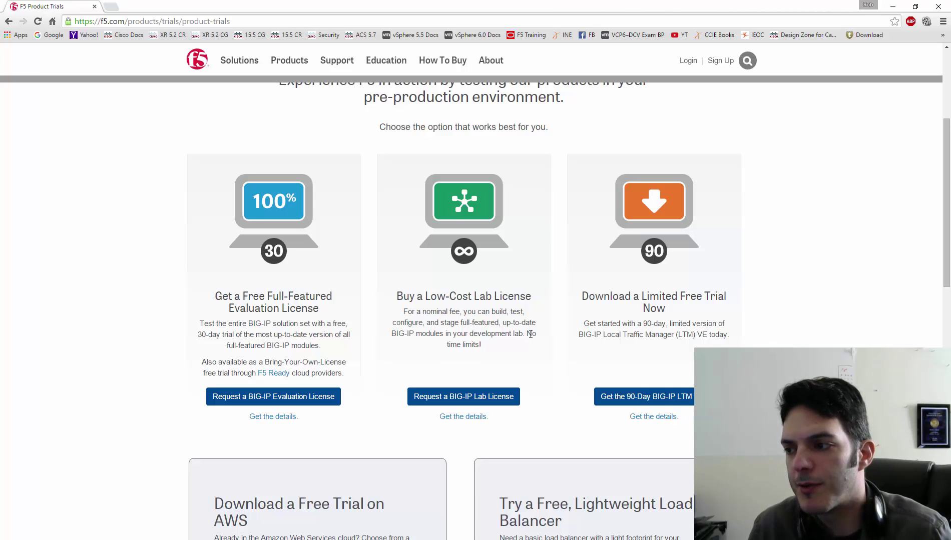
pyautogui.moveTo(526, 333); pyautogui.dragTo(530, 346)
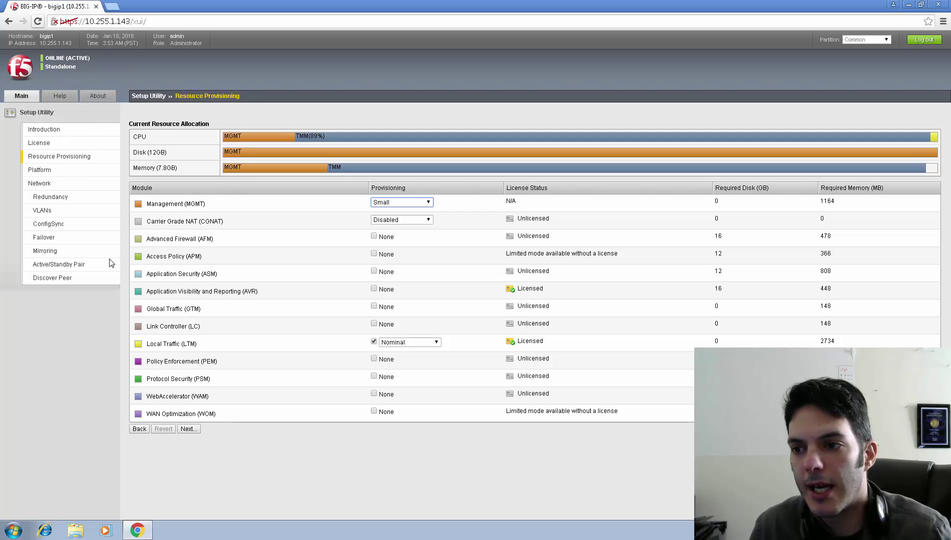
# Keep the current resource provisioning and advance to the Platform page.
pyautogui.click(70, 267)
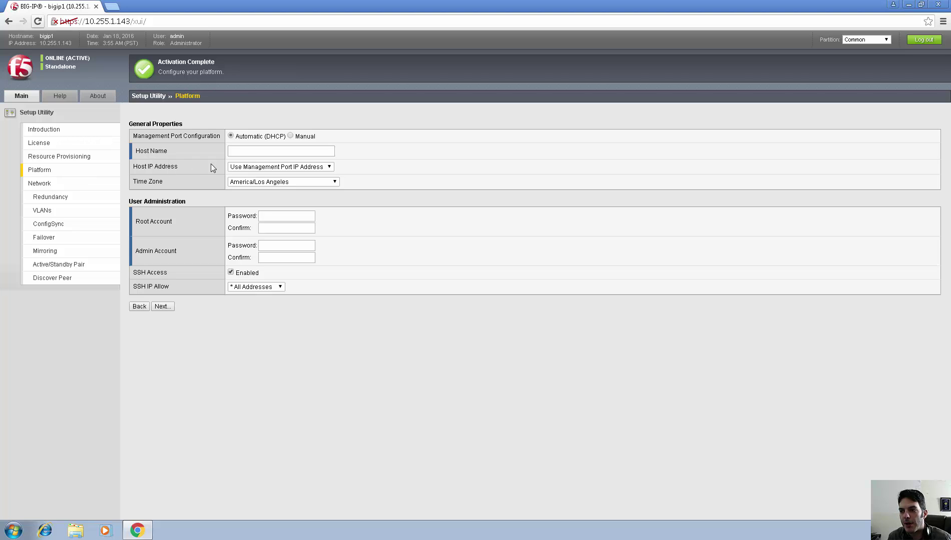
# Set manual management IP 10.255.1.143, mask 255.255.255.0 and route 10.255.1.1.
pyautogui.click(291, 136)
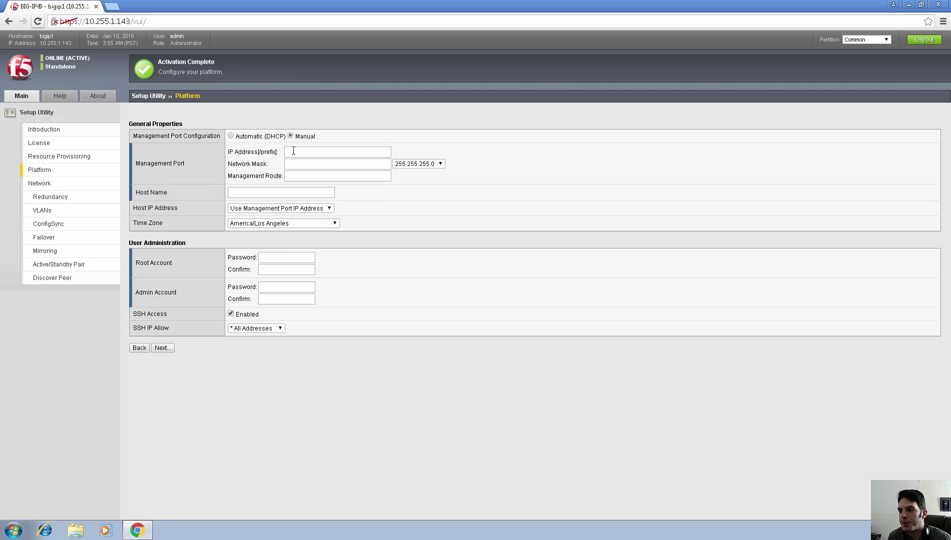
pyautogui.click(303, 152)
pyautogui.write('10.2')
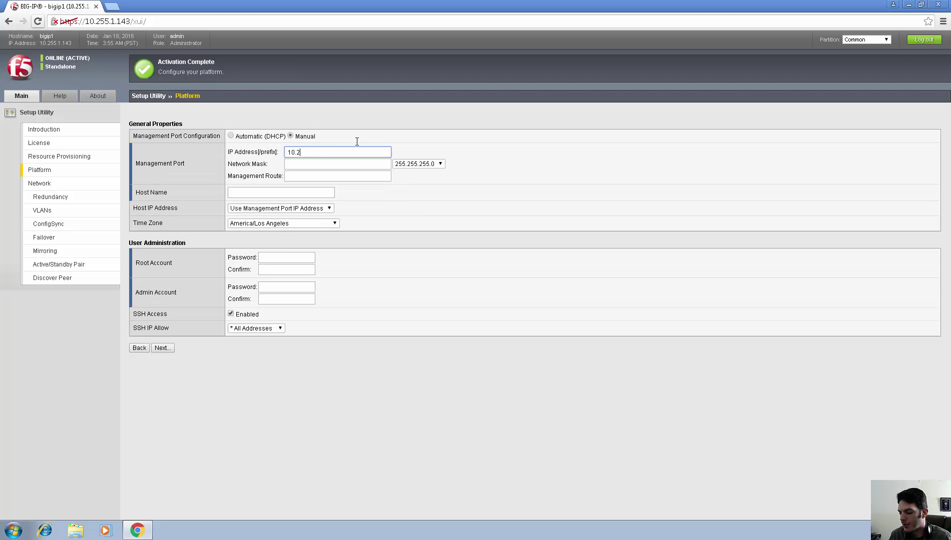
pyautogui.write('55.1.143')
pyautogui.press('Tab')
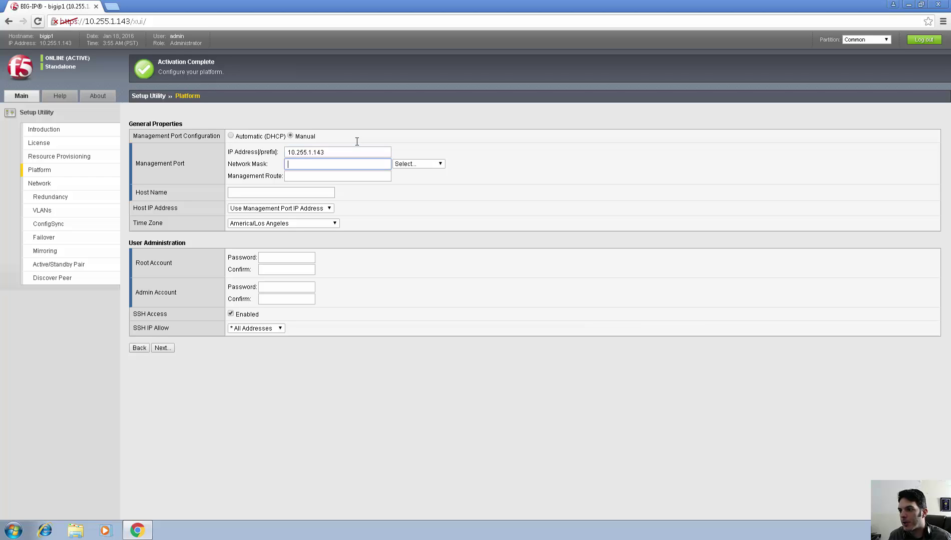
pyautogui.write('255255.255')
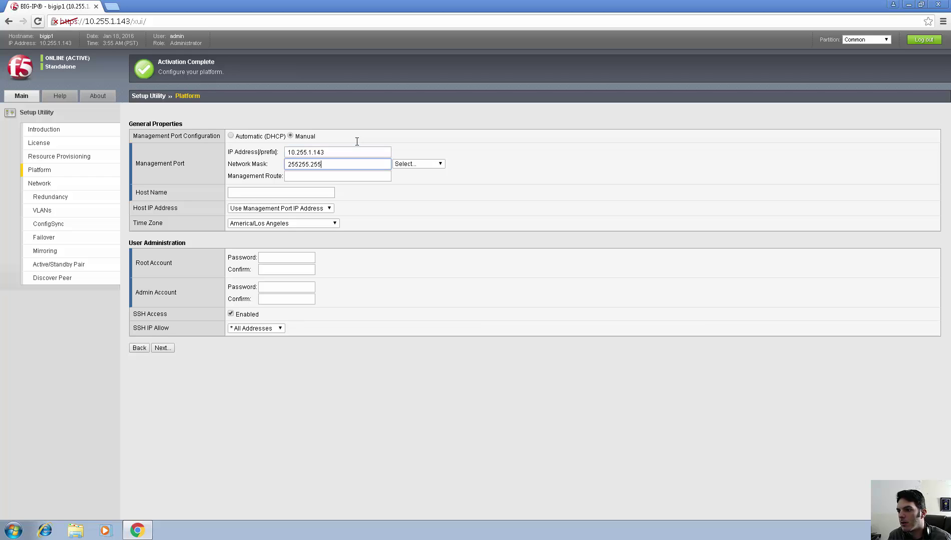
pyautogui.write('.0')
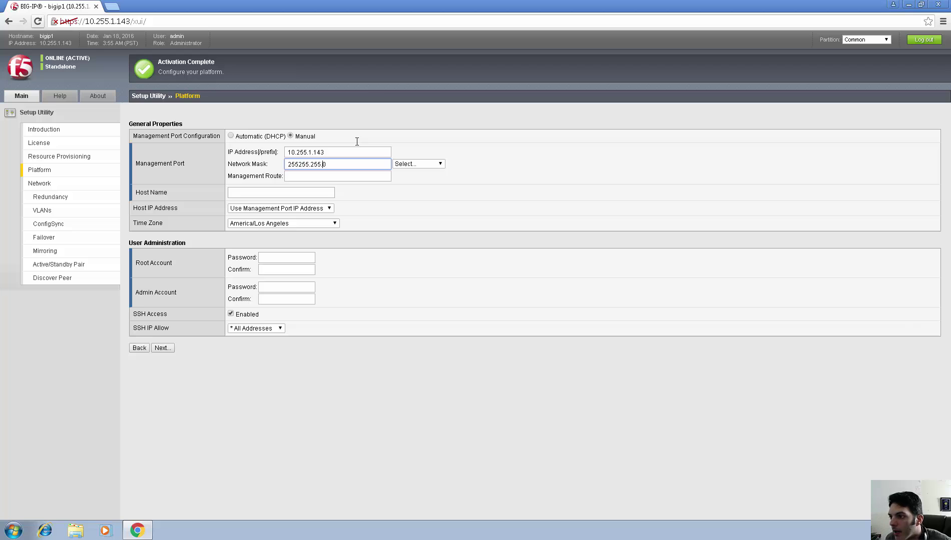
pyautogui.press('Left')
pyautogui.press('Left')
pyautogui.press('Left')
pyautogui.press('Left')
pyautogui.press('Left')
pyautogui.press('Left')
pyautogui.press('Left')
pyautogui.write('.')
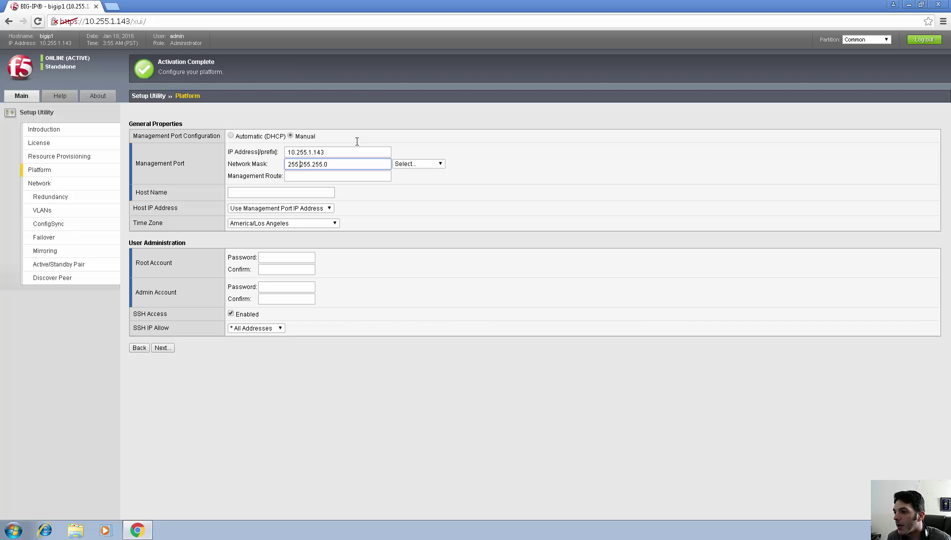
pyautogui.press('Tab')
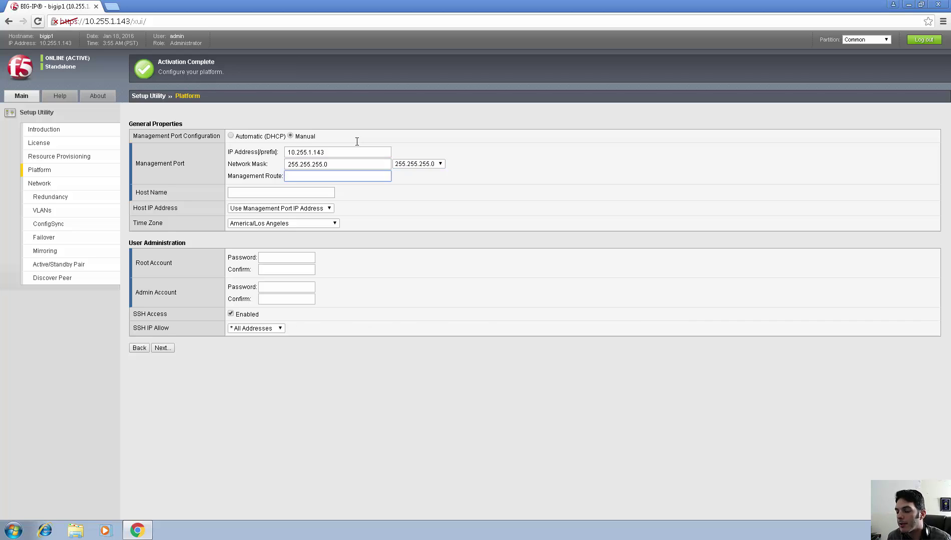
pyautogui.write('10.255.1.1')
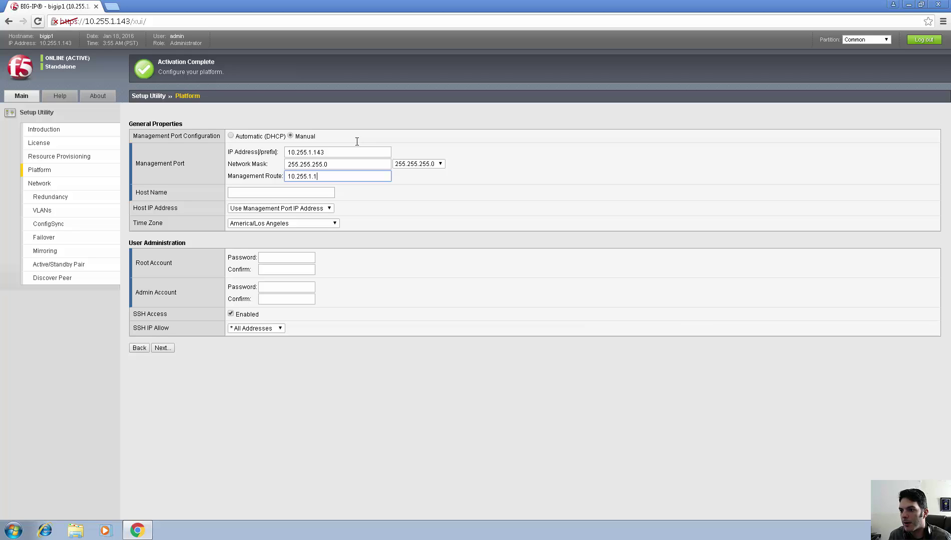
# Enter host name BIG-IP1 and choose the America/Chicago time zone.
pyautogui.press('Tab')
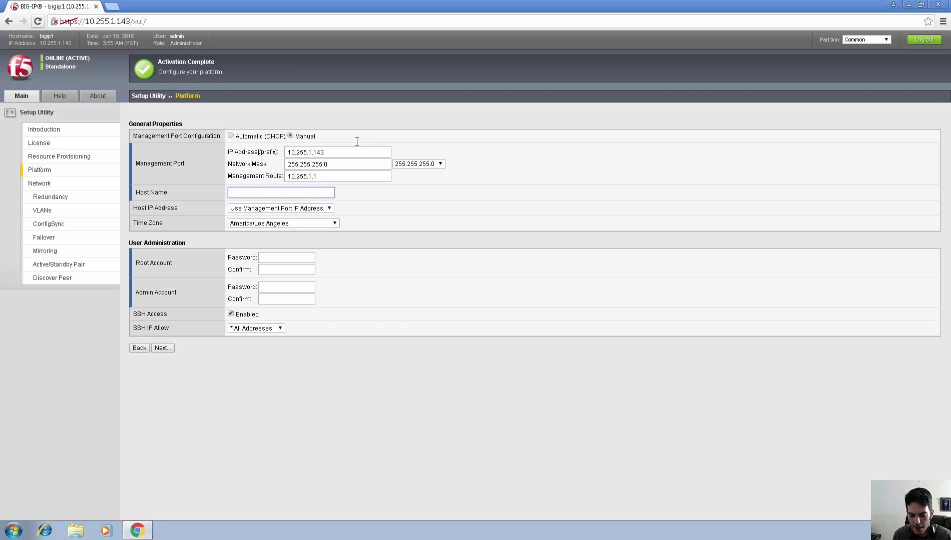
pyautogui.write('BIG-')
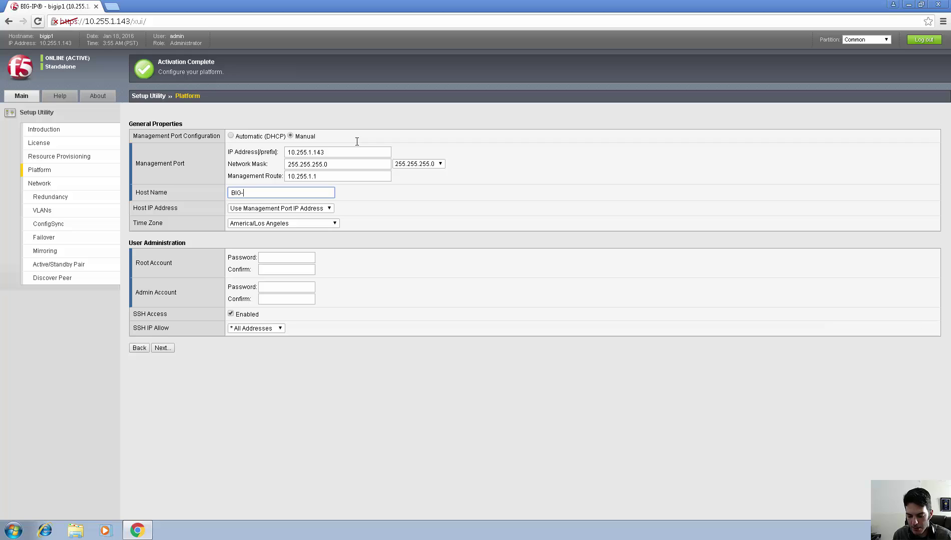
pyautogui.write('IP1')
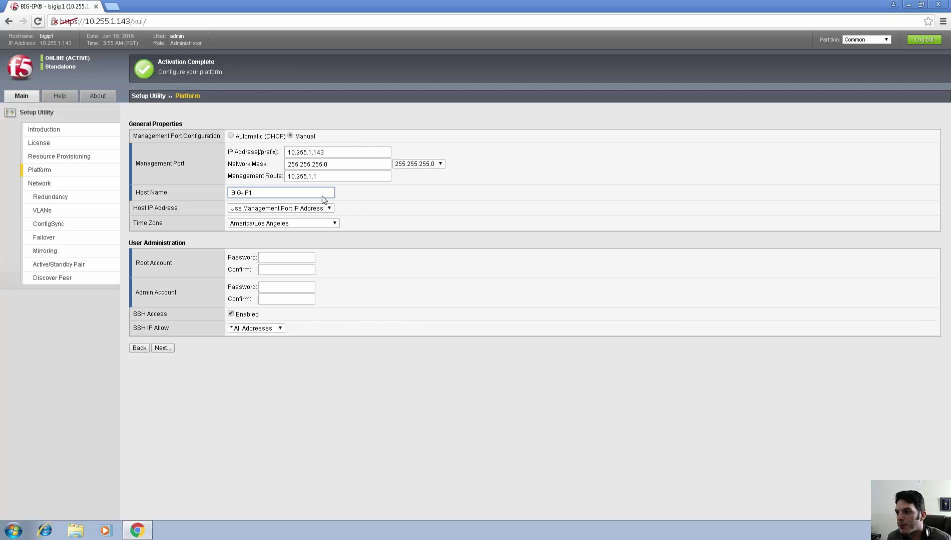
pyautogui.click(299, 226)
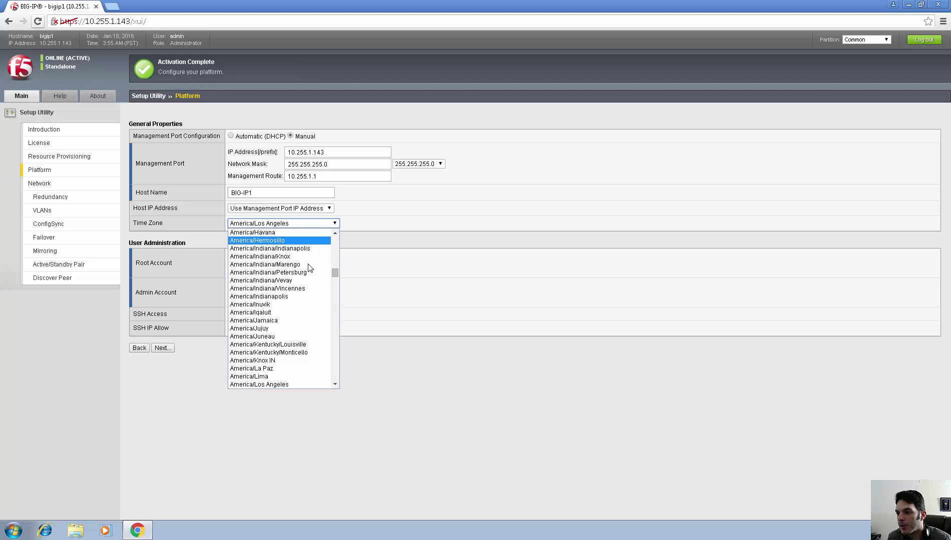
pyautogui.scroll(12, 308, 282)
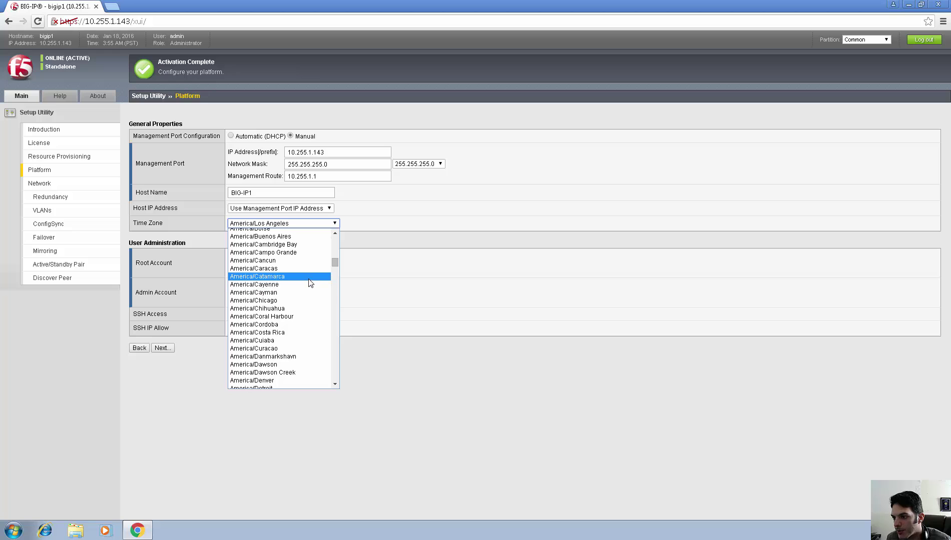
pyautogui.click(303, 300)
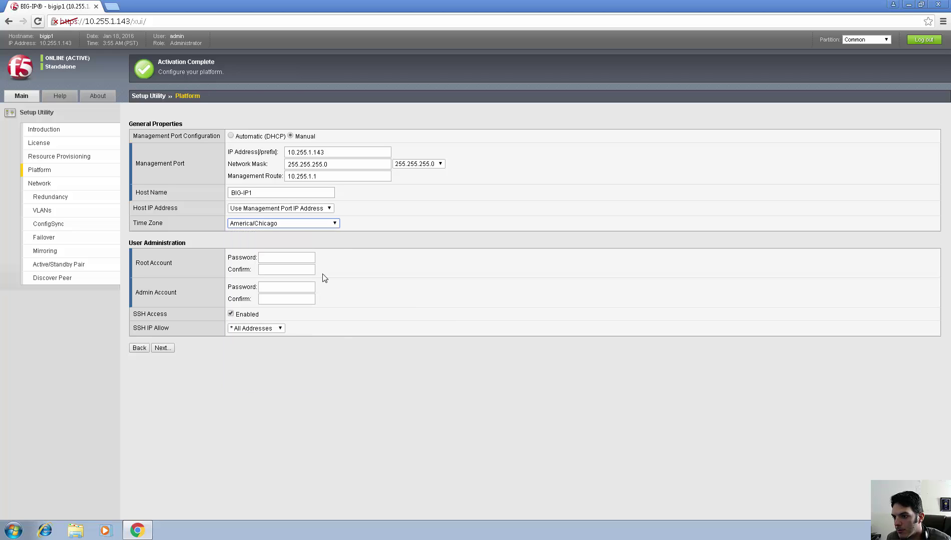
pyautogui.click(299, 257)
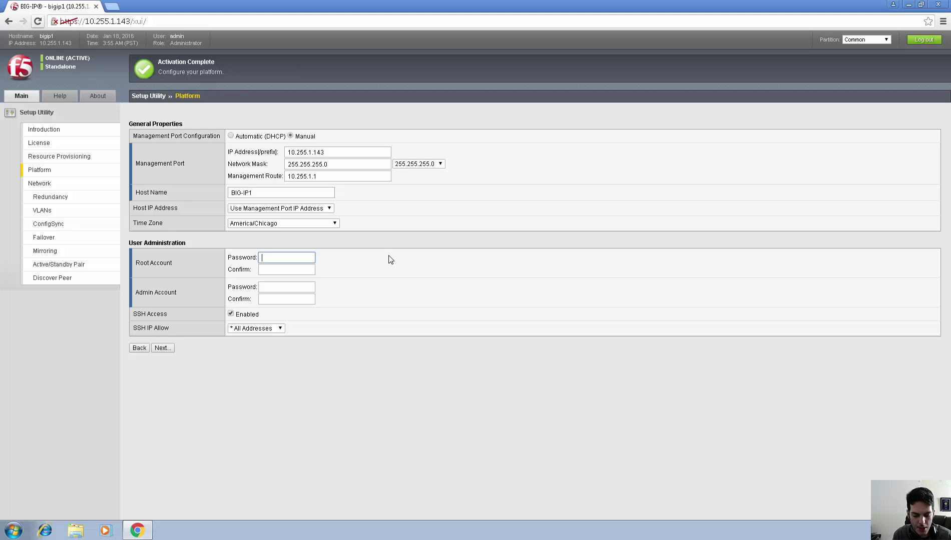
# Enter the root account password and its confirmation.
pyautogui.write('defaul')
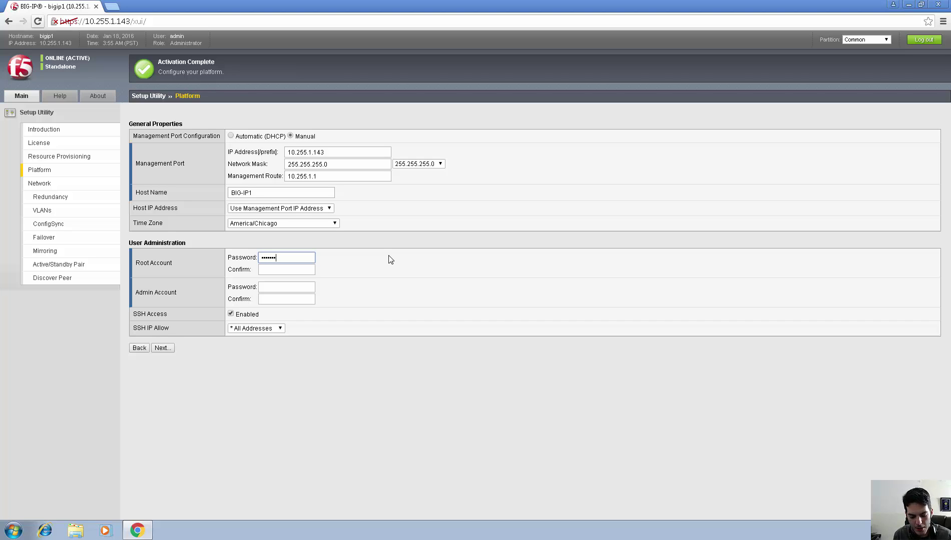
pyautogui.write('t')
pyautogui.press('Tab')
pyautogui.write('defa')
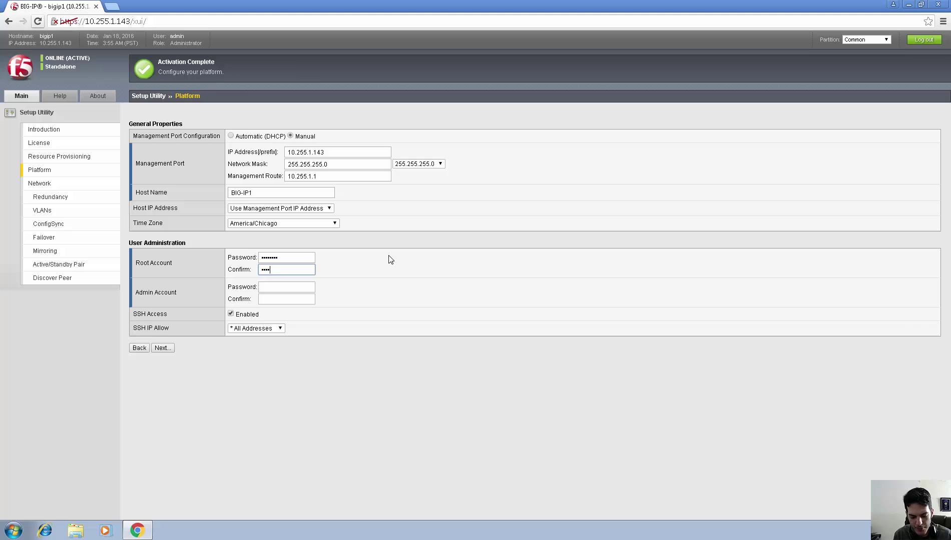
pyautogui.write('ult1')
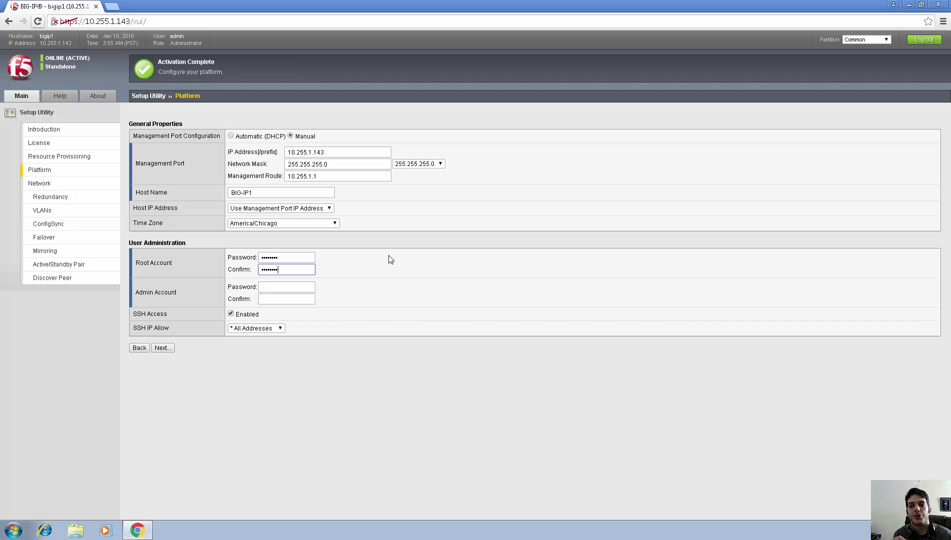
# Enter and confirm the admin account password, keeping SSH IP Allow at * All Addresses.
pyautogui.press('Tab')
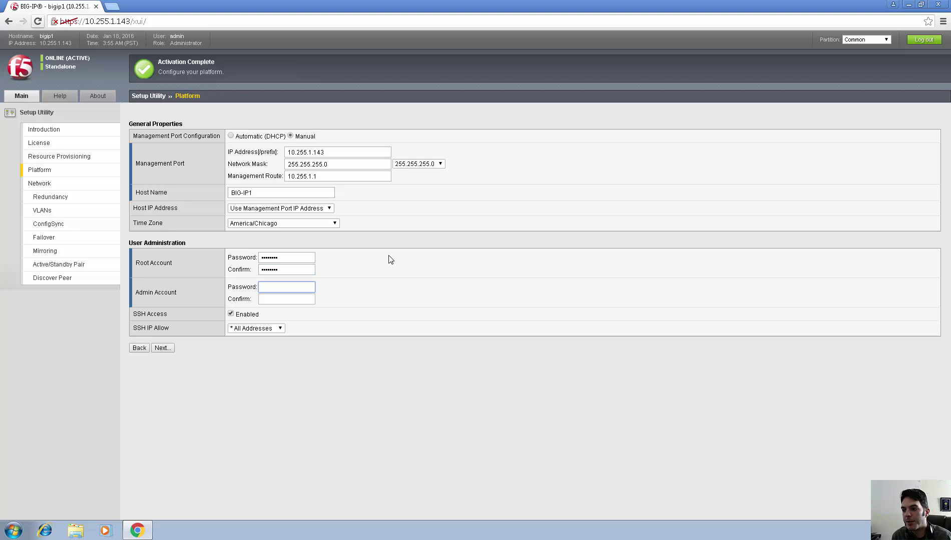
pyautogui.write('admin123')
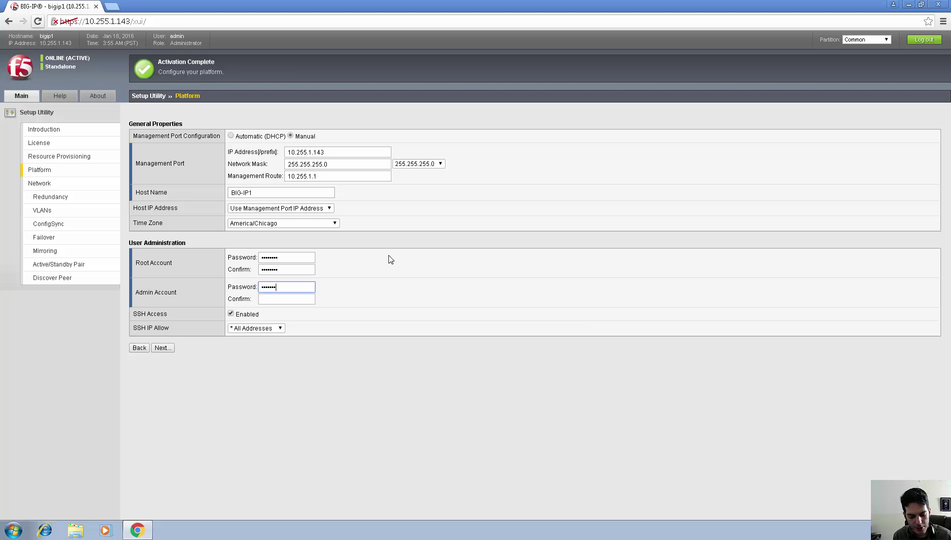
pyautogui.press('Tab')
pyautogui.write('adm')
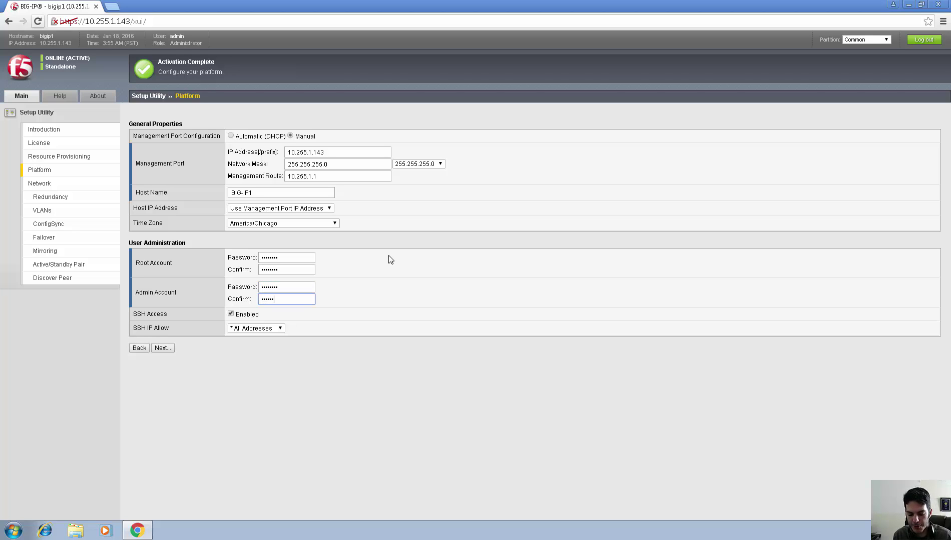
pyautogui.write('in123')
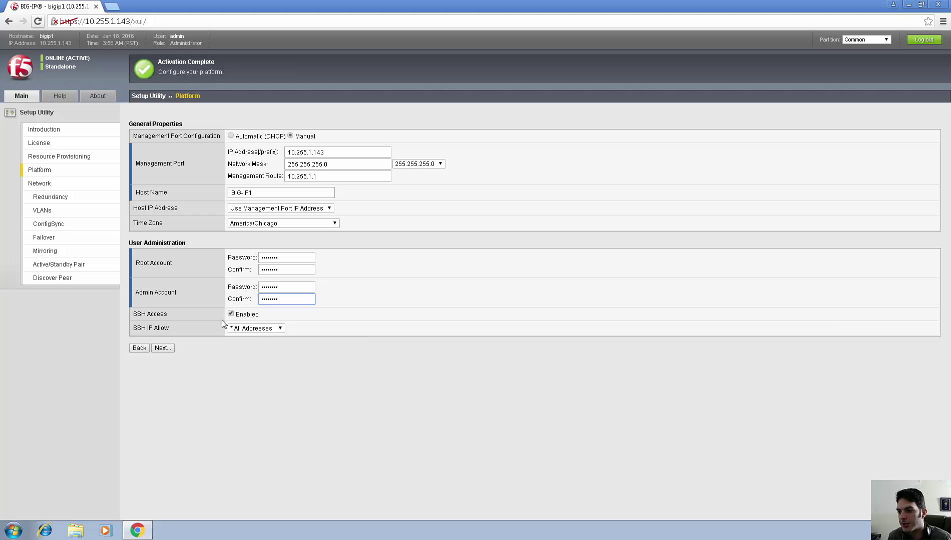
pyautogui.click(253, 330)
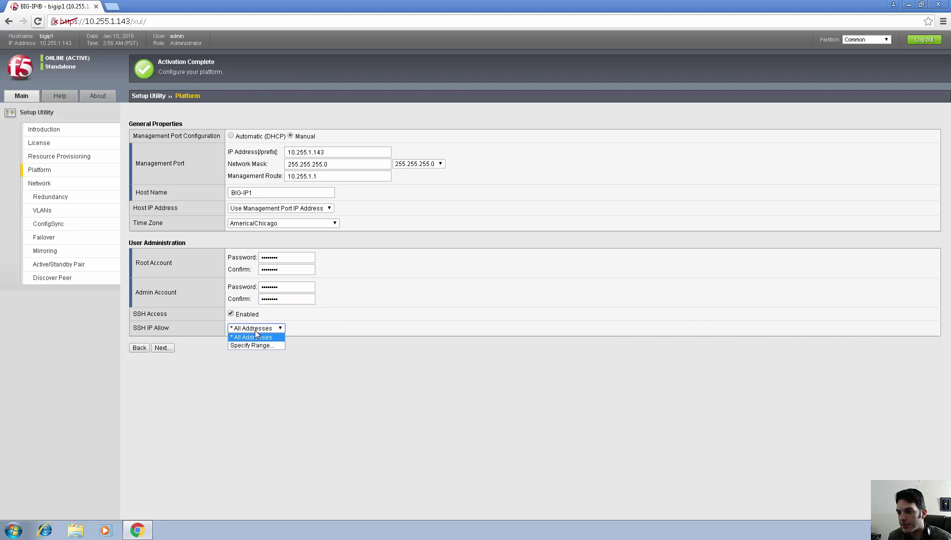
pyautogui.click(271, 330)
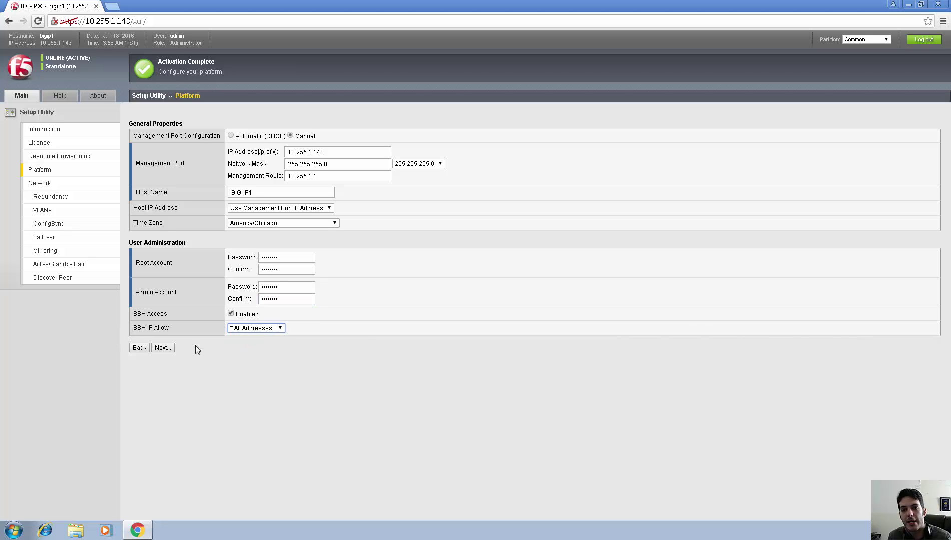
# Submit Platform settings, acknowledge the password alert, and resubmit with host name BIG-IP1.company.com.
pyautogui.click(162, 349)
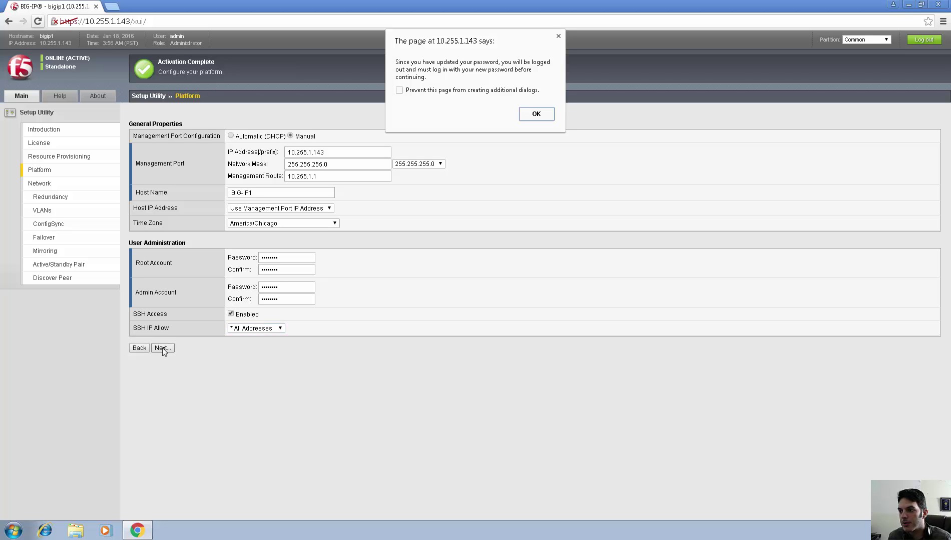
pyautogui.click(532, 115)
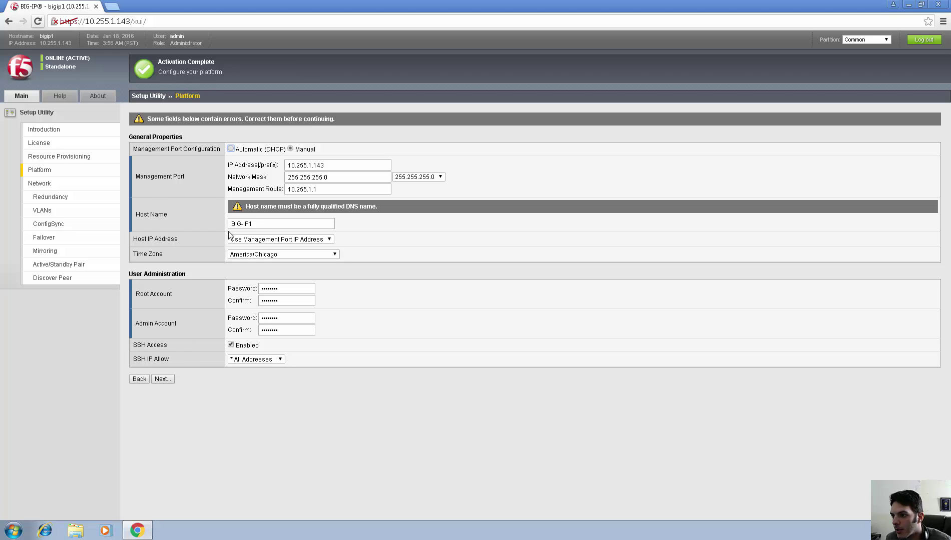
pyautogui.click(274, 225)
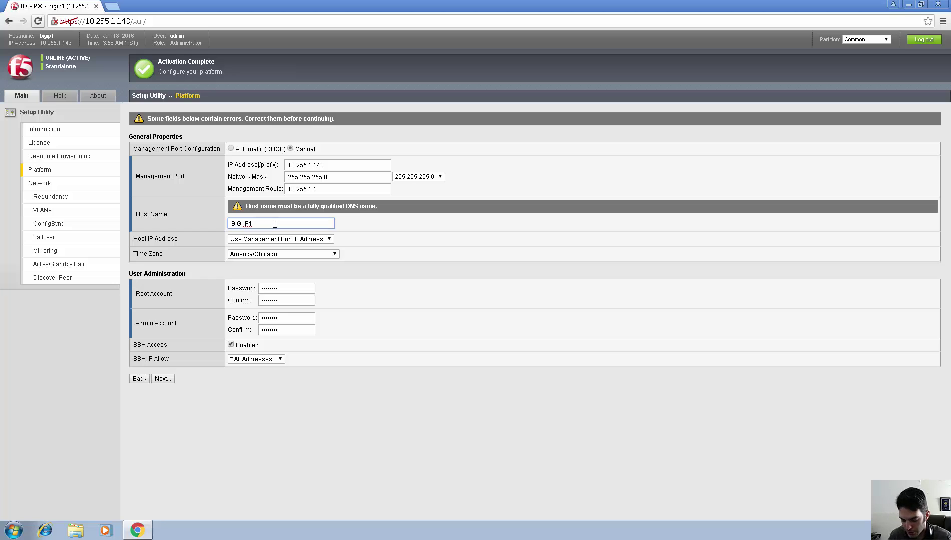
pyautogui.write('.compa')
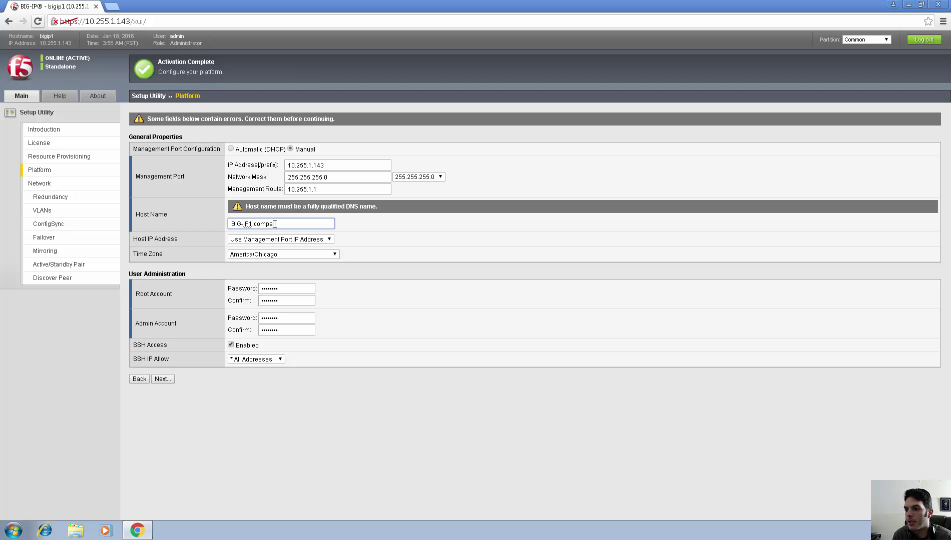
pyautogui.write('ny.com')
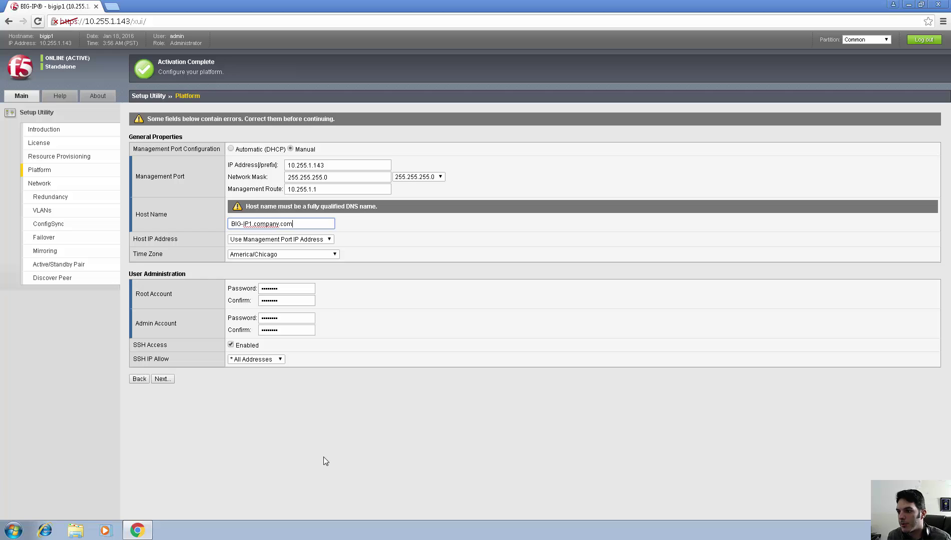
pyautogui.click(199, 410)
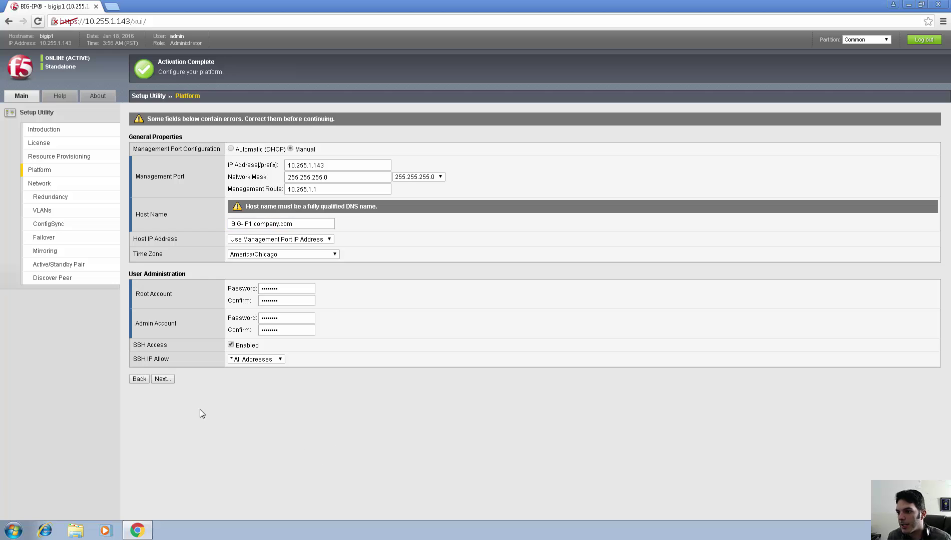
pyautogui.click(161, 379)
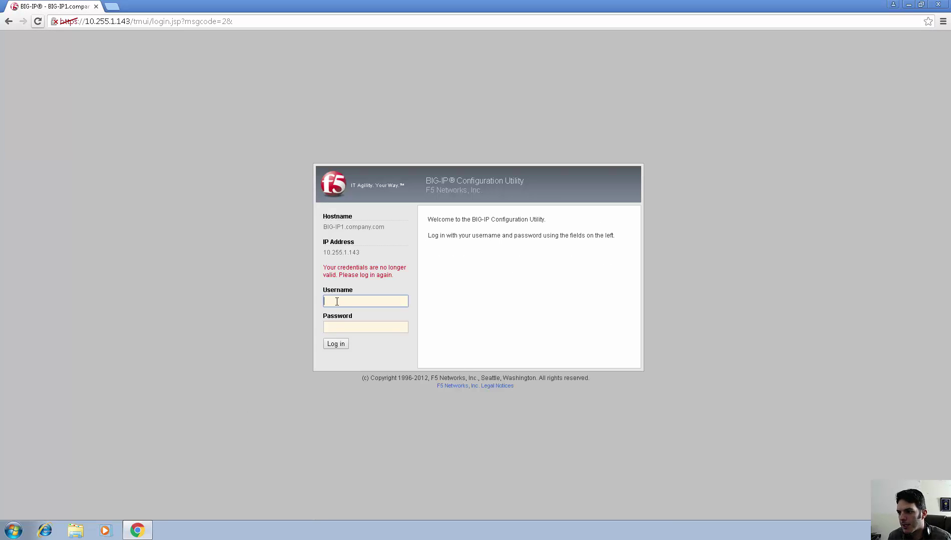
# Log back in as admin with the new account password.
pyautogui.write('admin')
pyautogui.press('Tab')
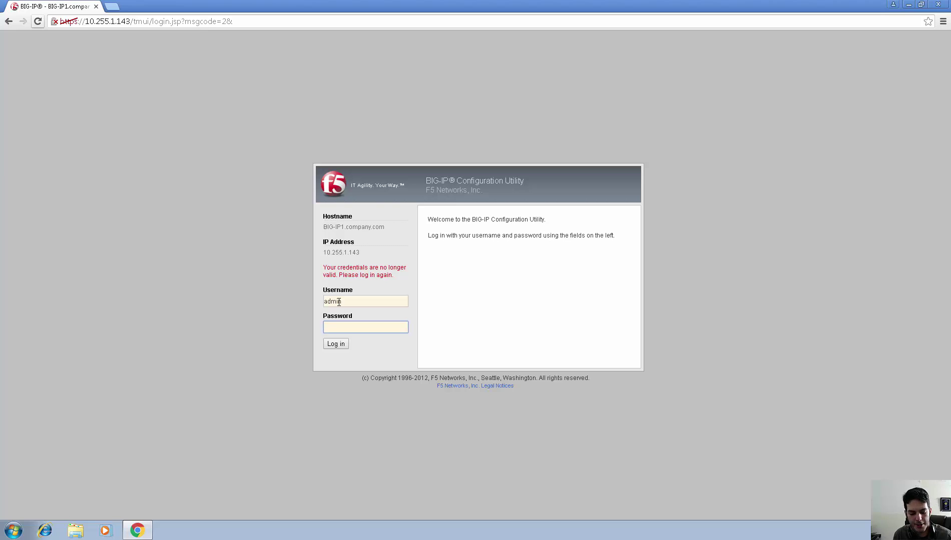
pyautogui.write('••••••••')
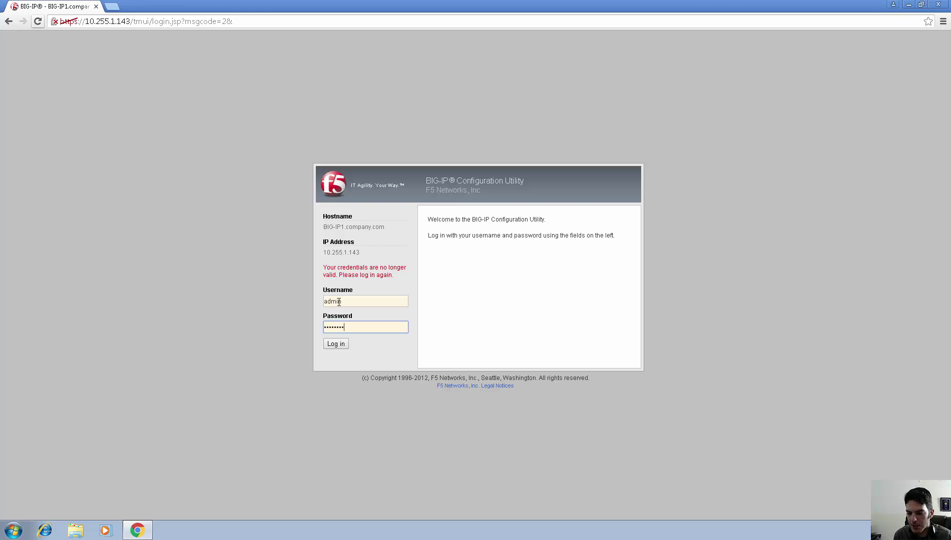
pyautogui.click(342, 345)
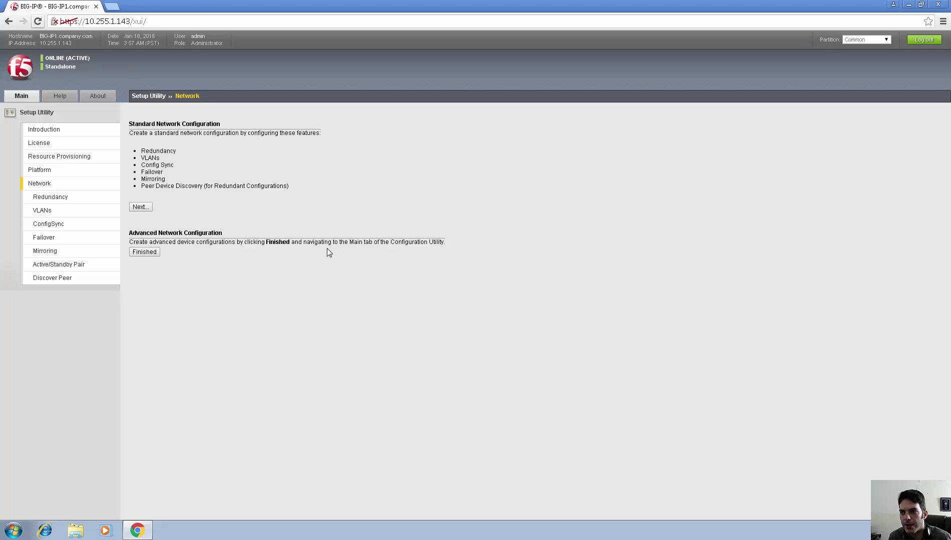
# Cancel the Redundancy wizard and click Finished under Advanced Network Configuration.
pyautogui.click(140, 207)
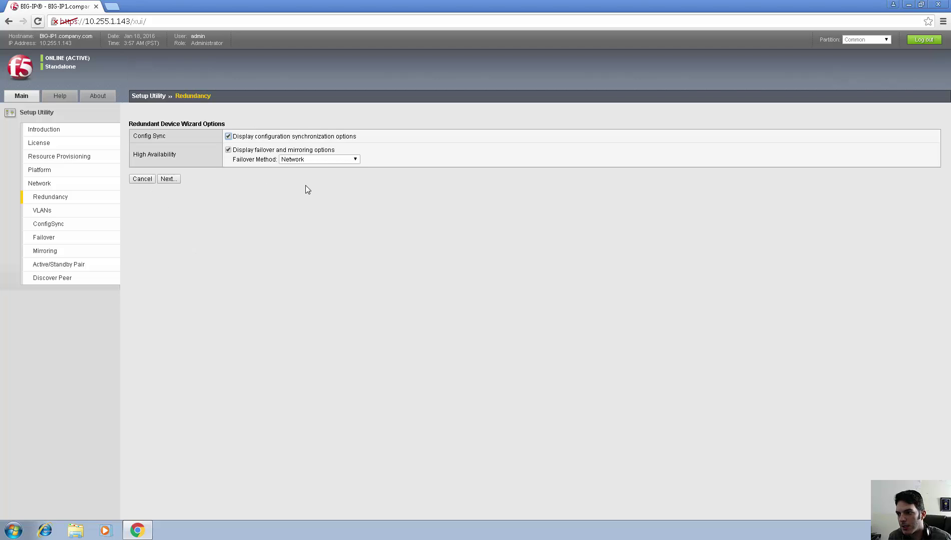
pyautogui.click(145, 181)
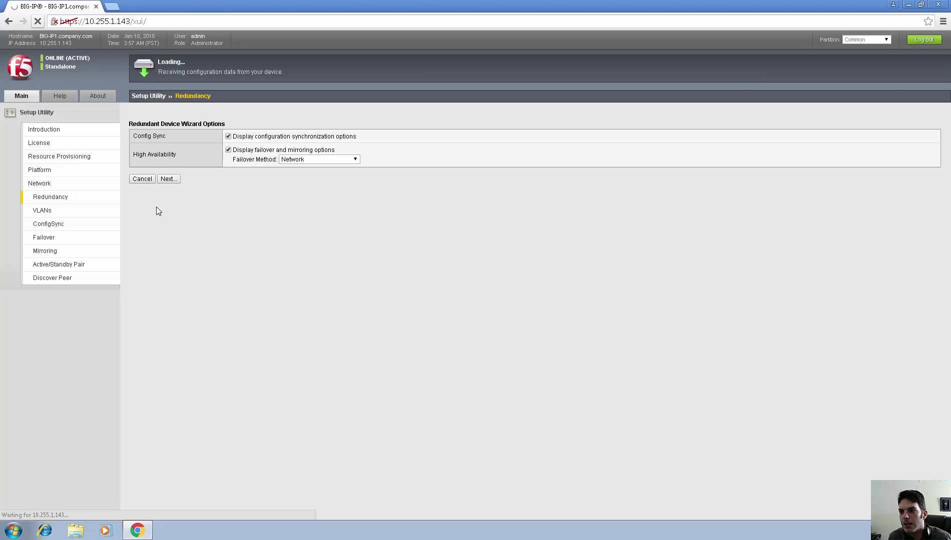
pyautogui.click(148, 253)
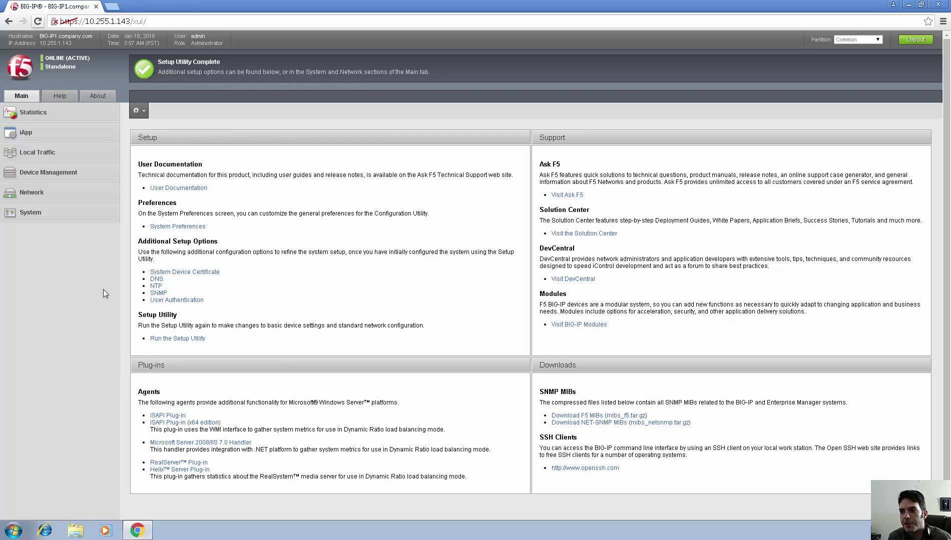
# Expand System in the Main tab to browse Performance, High Availability and Configuration.
pyautogui.click(33, 215)
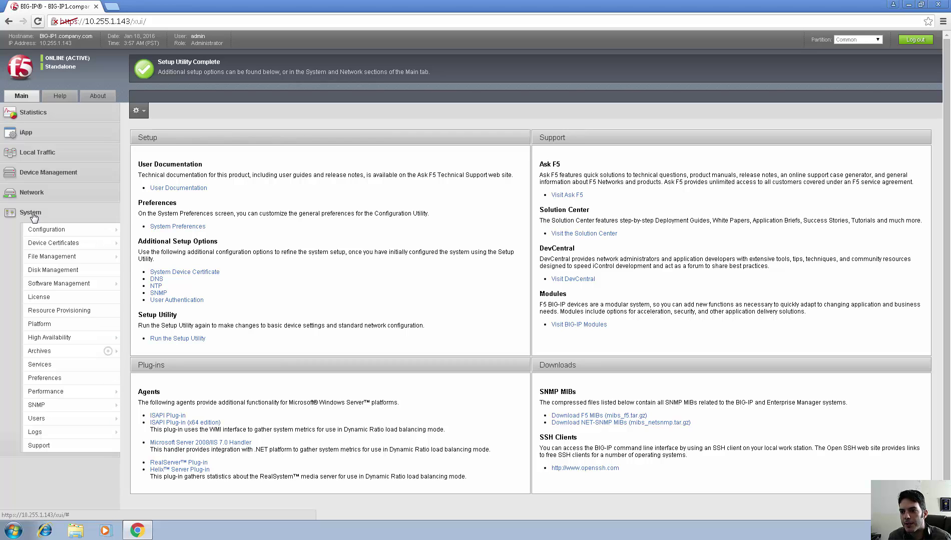
pyautogui.moveTo(71, 391)
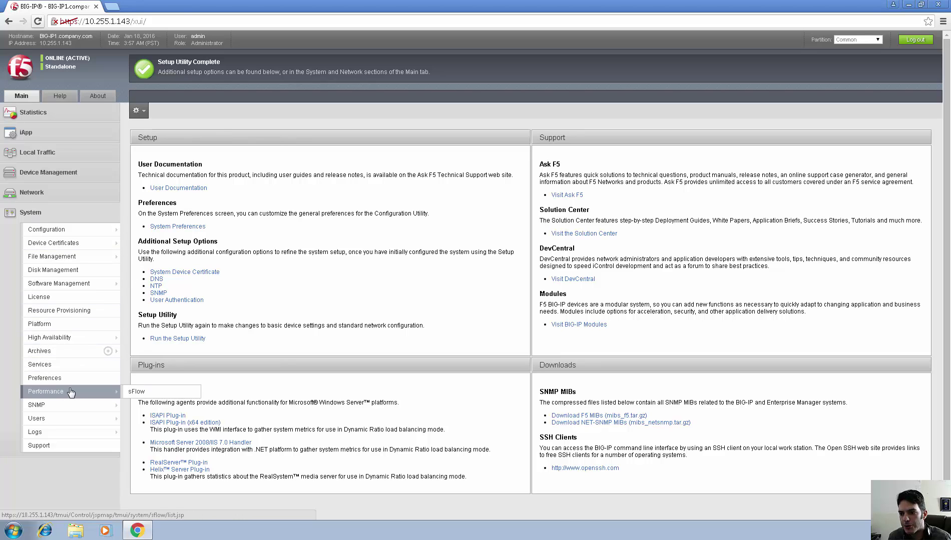
pyautogui.moveTo(69, 343)
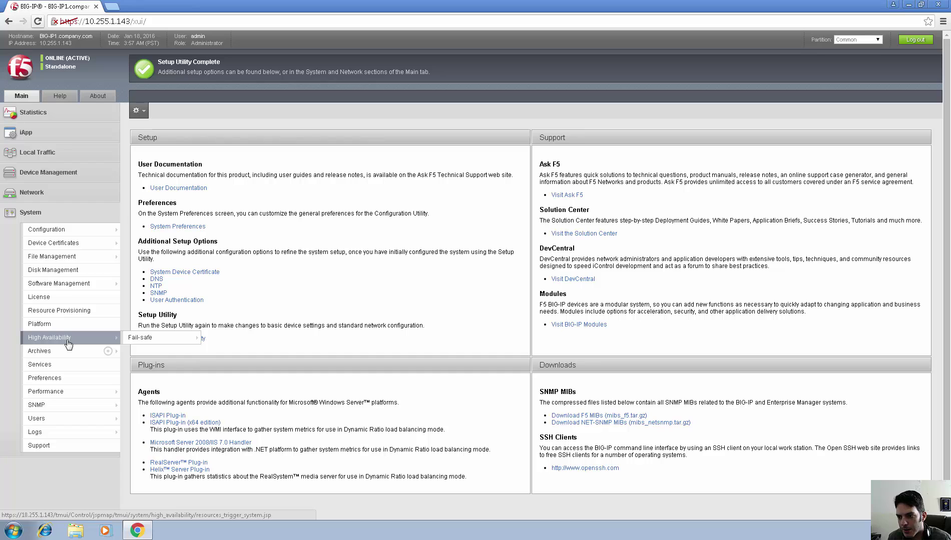
pyautogui.moveTo(91, 233)
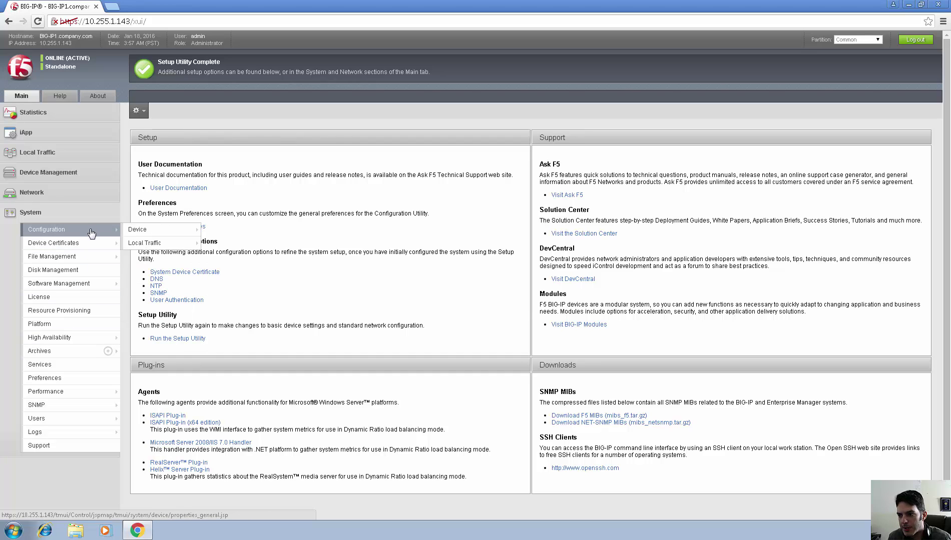